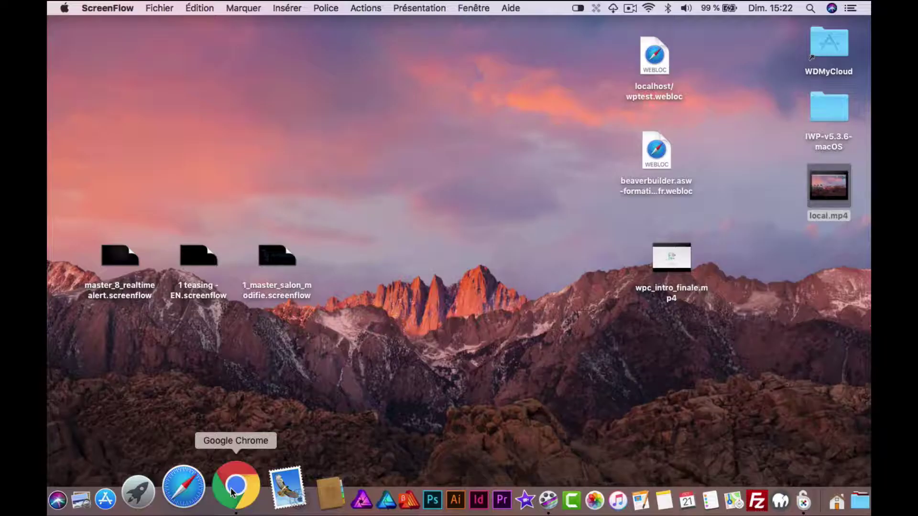
- Bring Chrome forward and open the 'Local by Flywheel | Local WordPress development made simple' result
{"action": "left_click", "coordinate": [231, 488]}
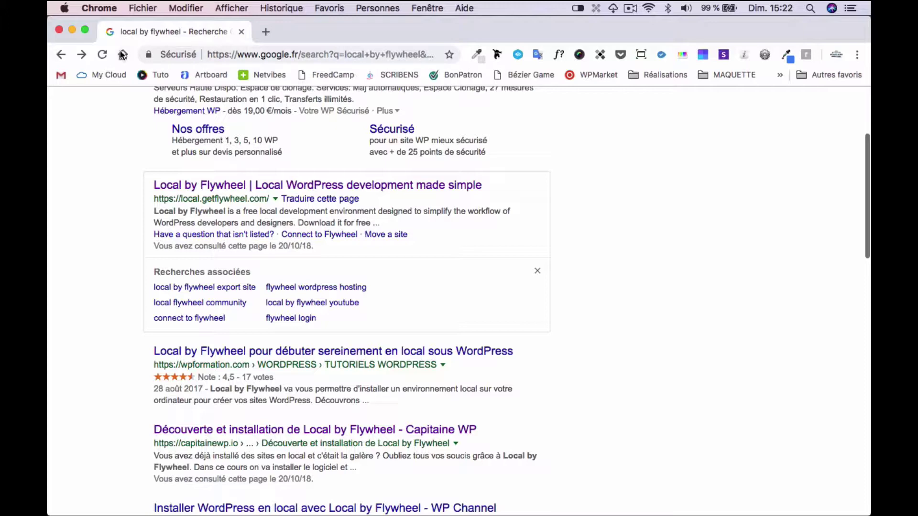
{"action": "left_click", "coordinate": [200, 187]}
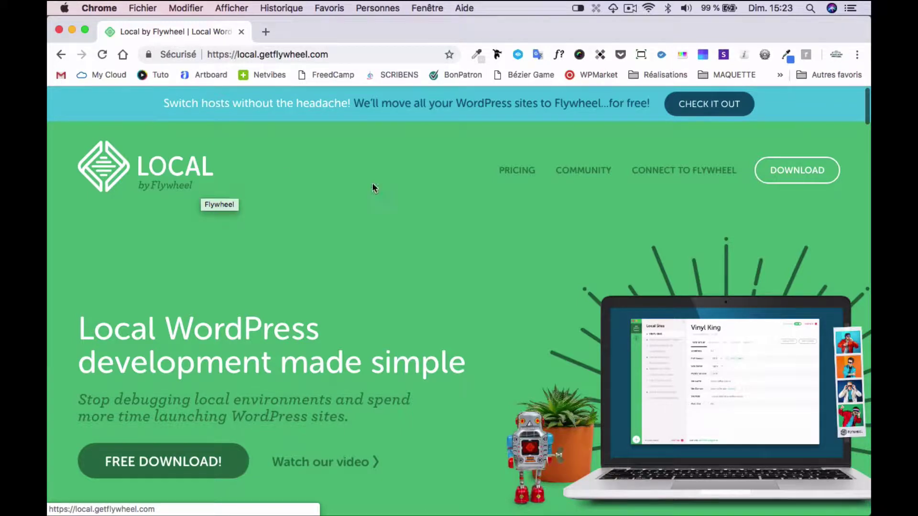
{"action": "scroll", "coordinate": [508, 304], "scroll_direction": "down", "scroll_amount": 3}
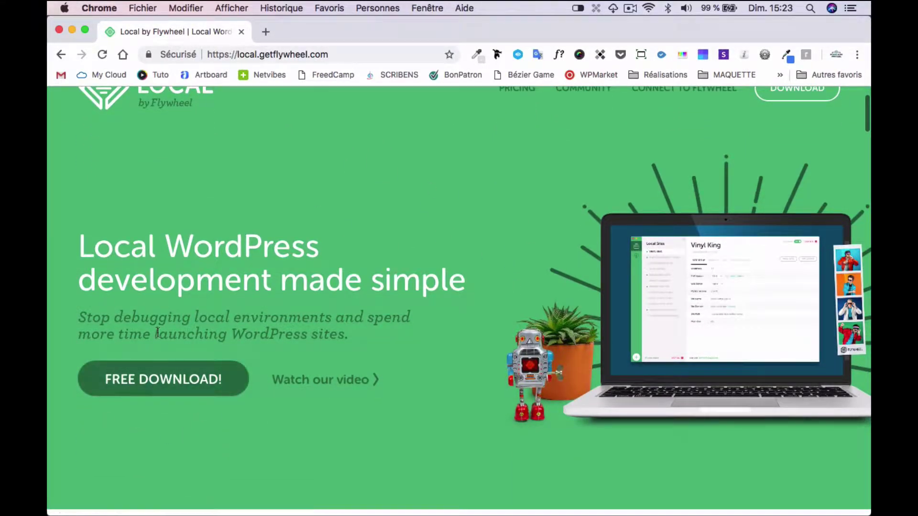
- Open the free Mac download form and enter the user's first and last name
{"action": "left_click", "coordinate": [159, 380]}
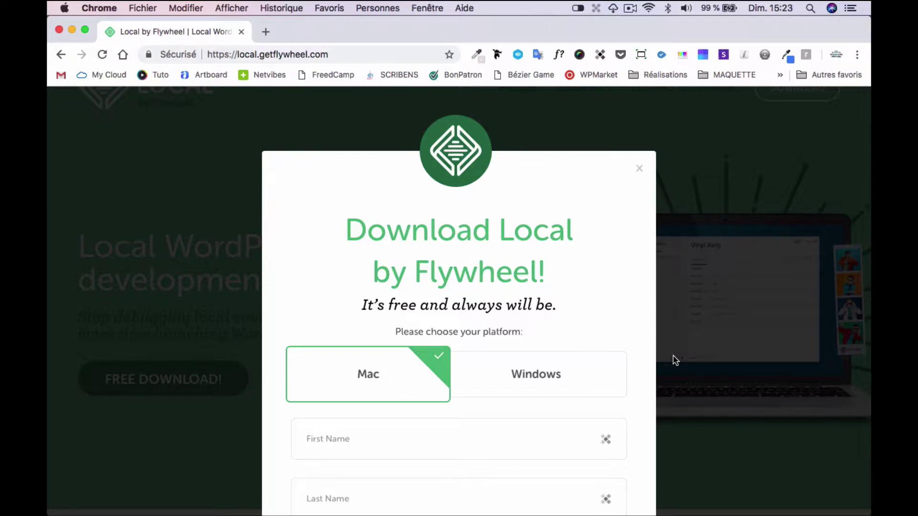
{"action": "scroll", "coordinate": [674, 360], "scroll_direction": "down", "scroll_amount": 2}
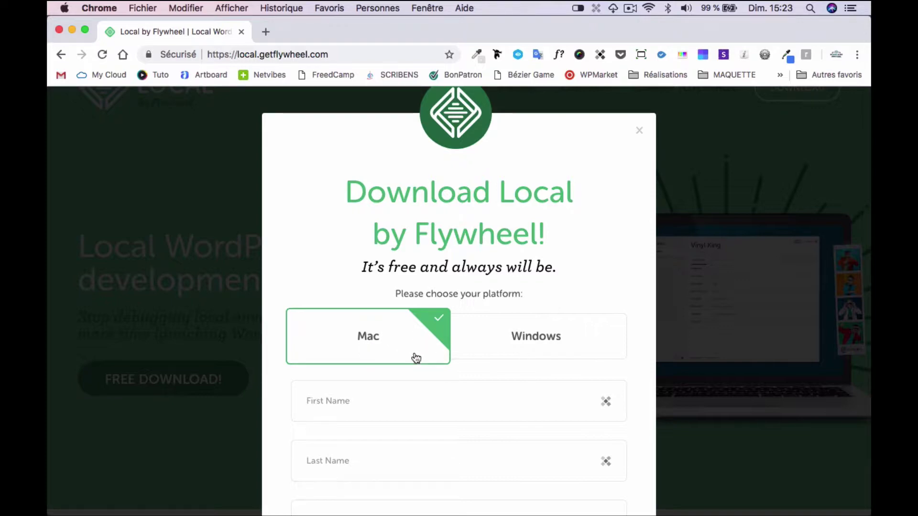
{"action": "left_click", "coordinate": [344, 409]}
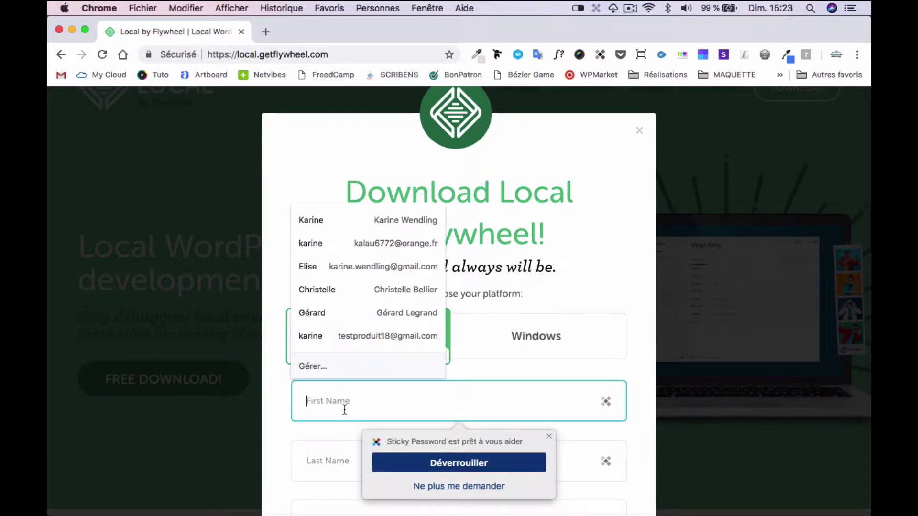
{"action": "type", "text": "karine"}
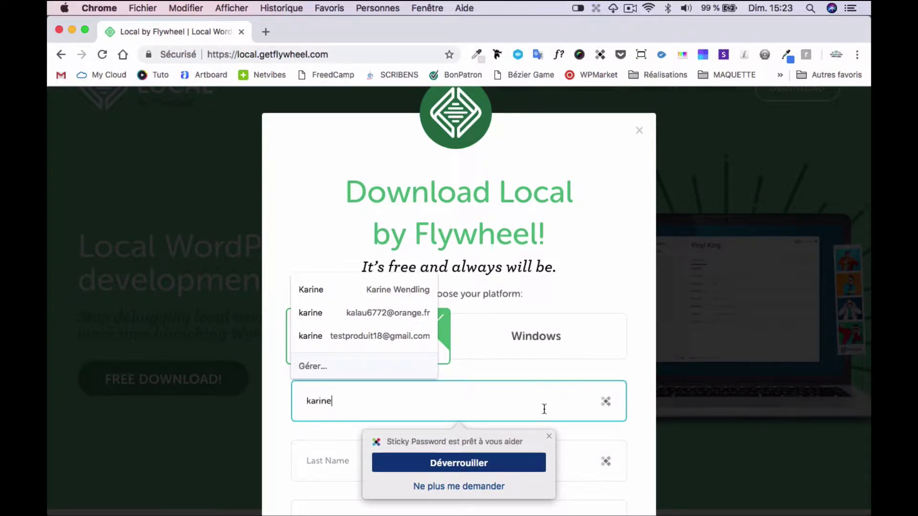
{"action": "left_click", "coordinate": [588, 462]}
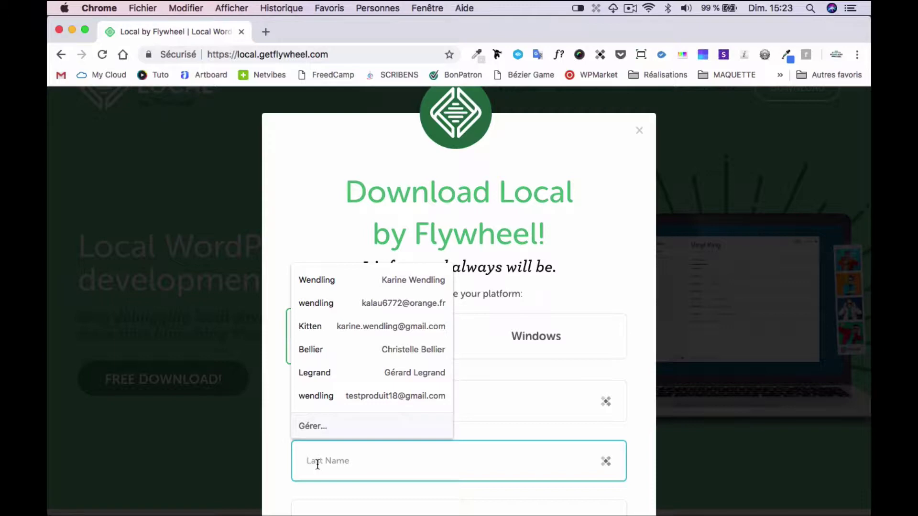
{"action": "type", "text": "kari"}
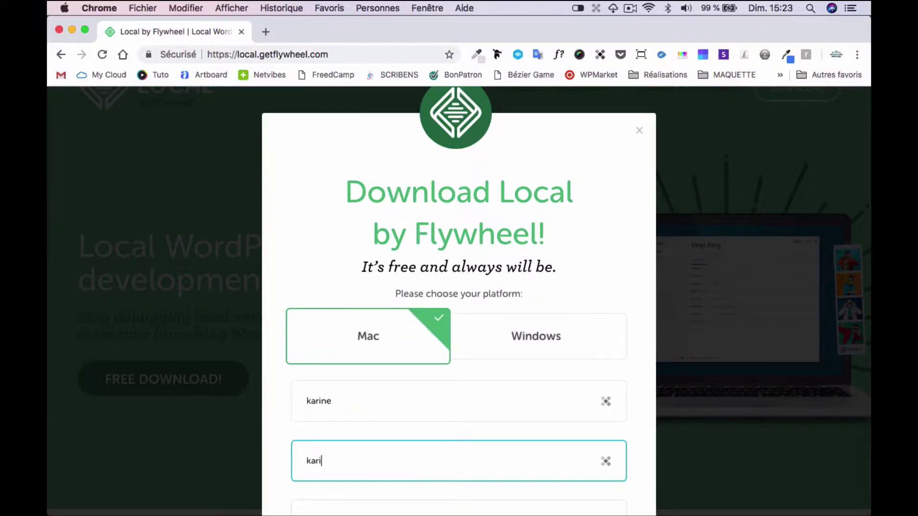
{"action": "type", "text": "ne"}
- Fill the work email from a saved autofill suggestion and submit the form
{"action": "scroll", "coordinate": [293, 488], "scroll_direction": "down", "scroll_amount": 5}
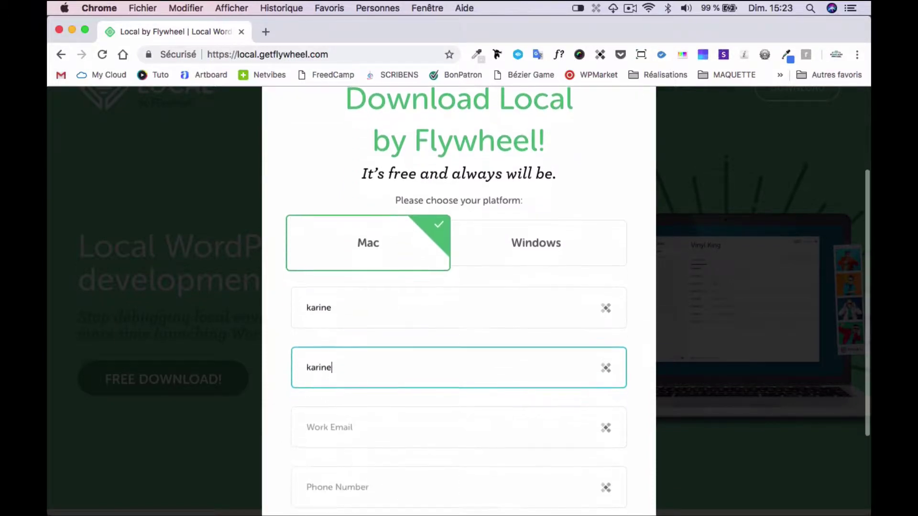
{"action": "left_click", "coordinate": [310, 412]}
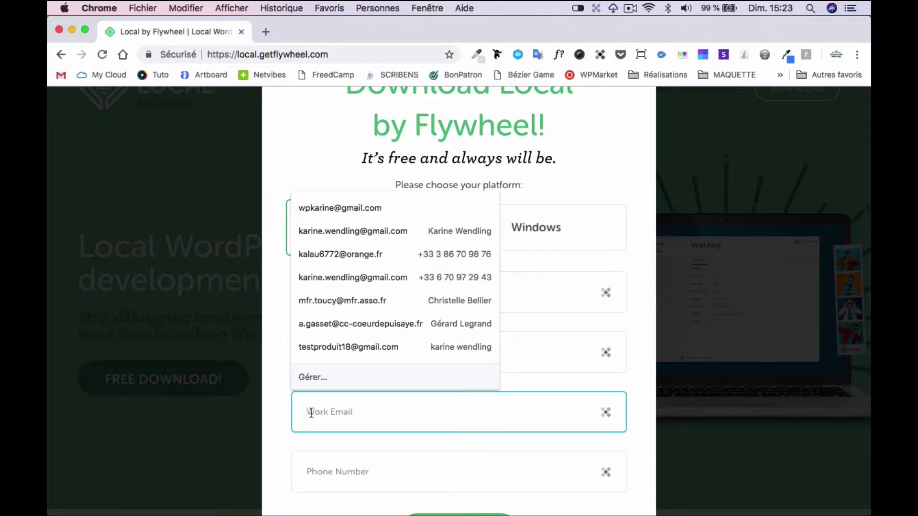
{"action": "left_click", "coordinate": [324, 451]}
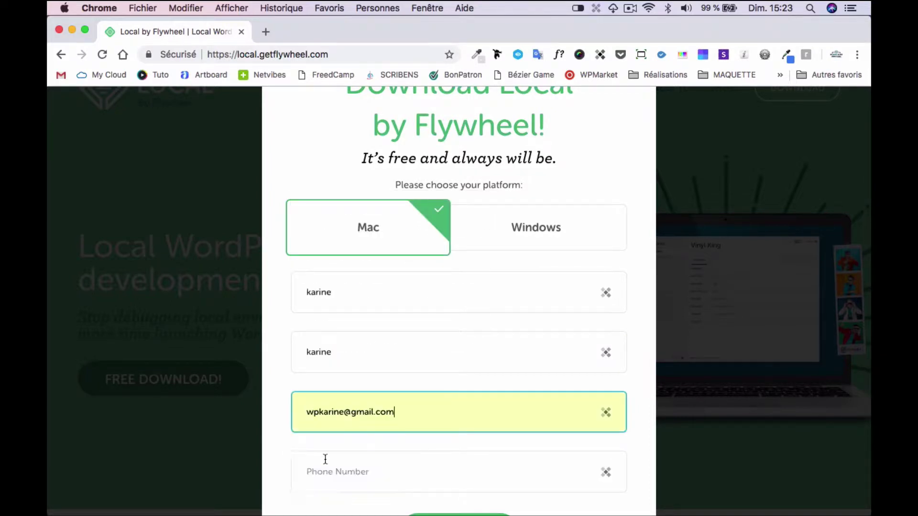
{"action": "scroll", "coordinate": [436, 471], "scroll_direction": "down", "scroll_amount": 5}
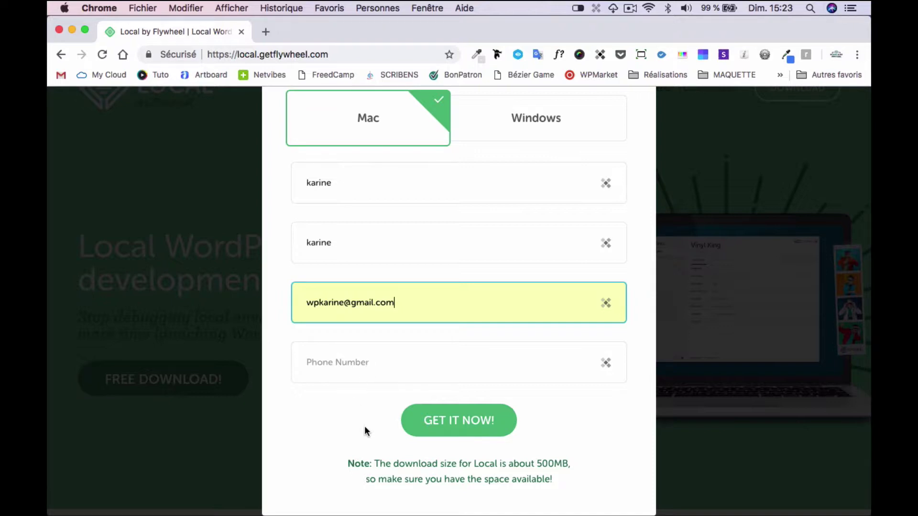
{"action": "left_click", "coordinate": [457, 430]}
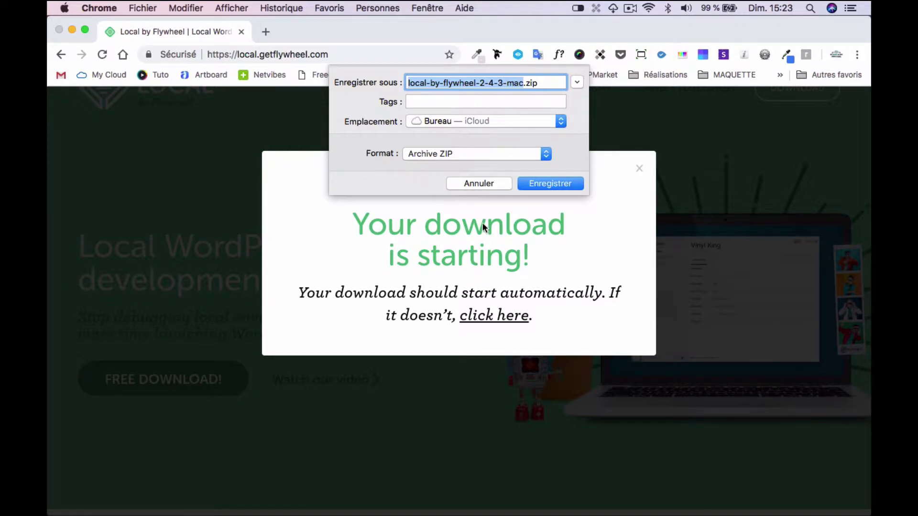
- Save local-by-flywheel-2-4-3-mac.zip under its default name to start the download
{"action": "left_click", "coordinate": [543, 184]}
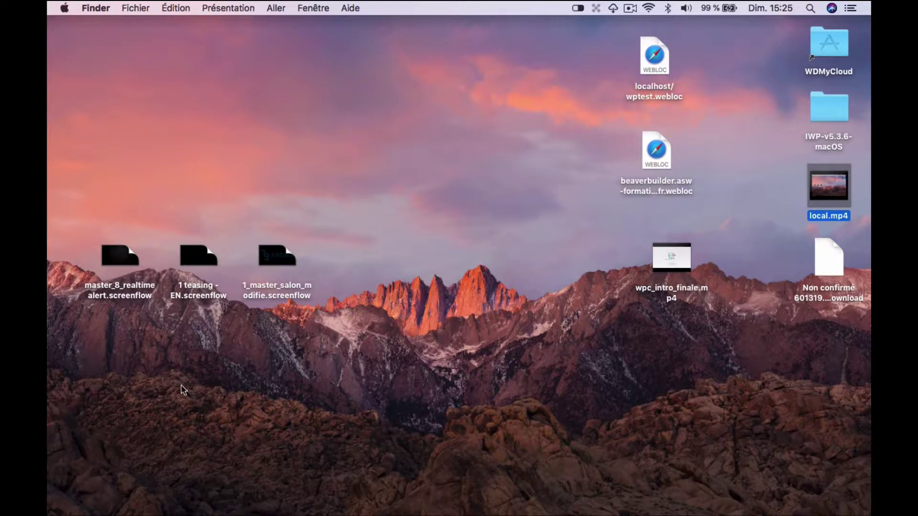
- Extract the Local by Flywheel zip in the Sites folder and move Local by Flywheel.app to Applications
{"action": "mouse_move", "coordinate": [137, 498]}
{"action": "left_click", "coordinate": [94, 496]}
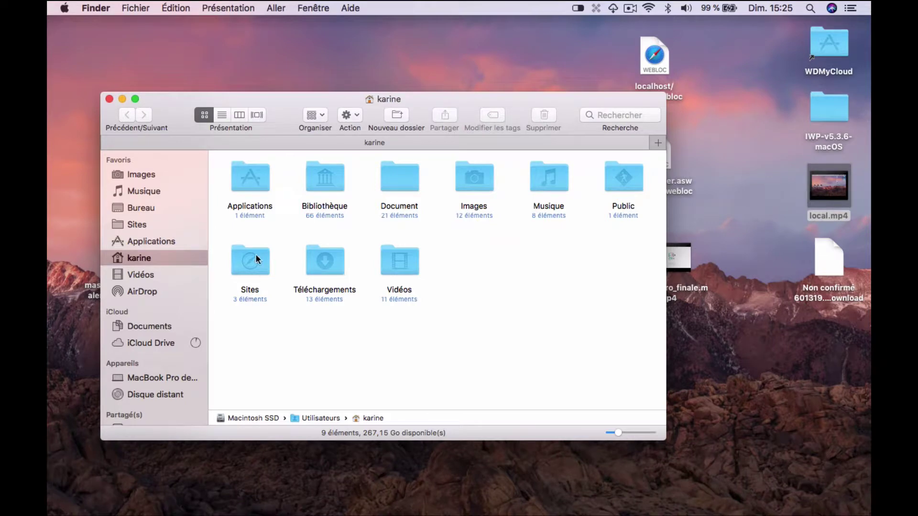
{"action": "double_click", "coordinate": [250, 262]}
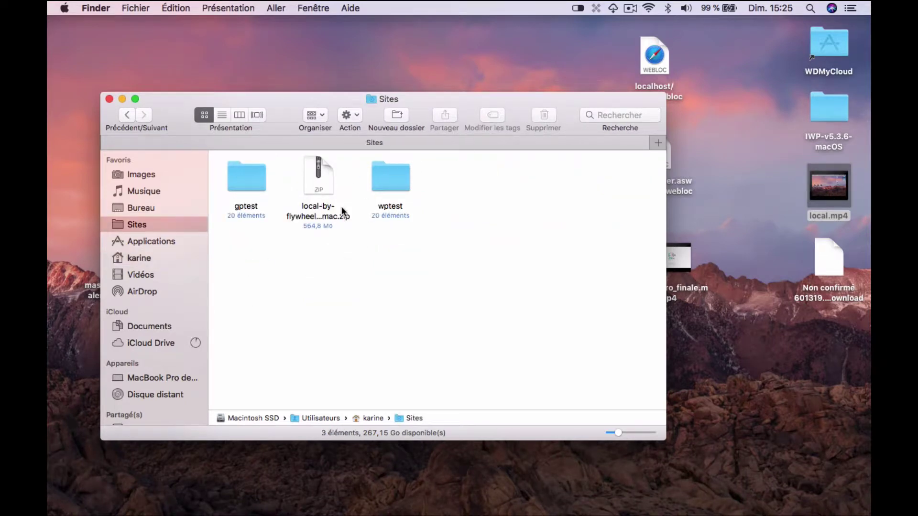
{"action": "double_click", "coordinate": [317, 185]}
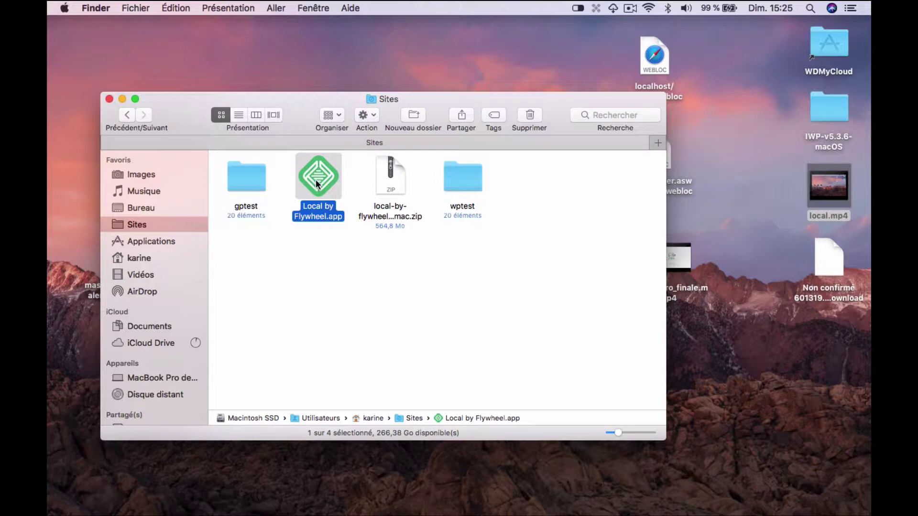
{"action": "left_click_drag", "start_coordinate": [316, 184], "coordinate": [798, 484]}
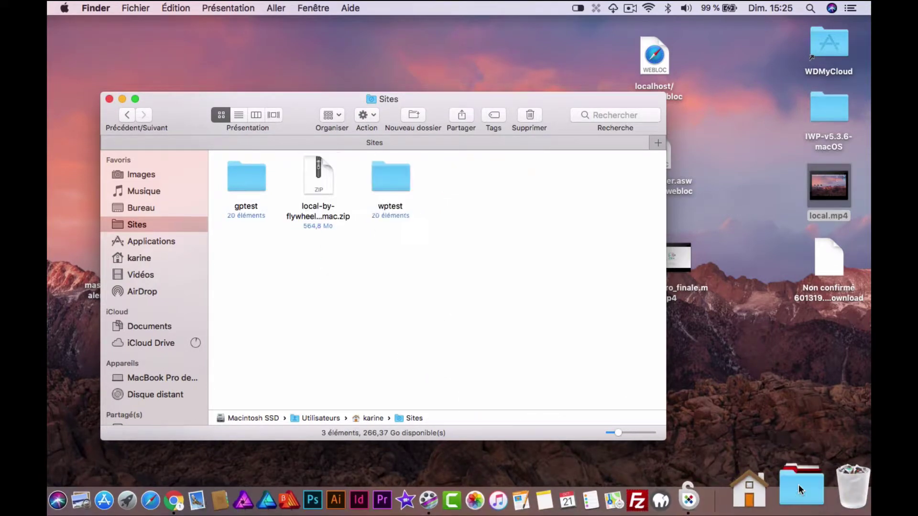
- Launch Local by Flywheel.app from the Applications stack and confirm Ouvrir in the security prompt
{"action": "left_click", "coordinate": [798, 484]}
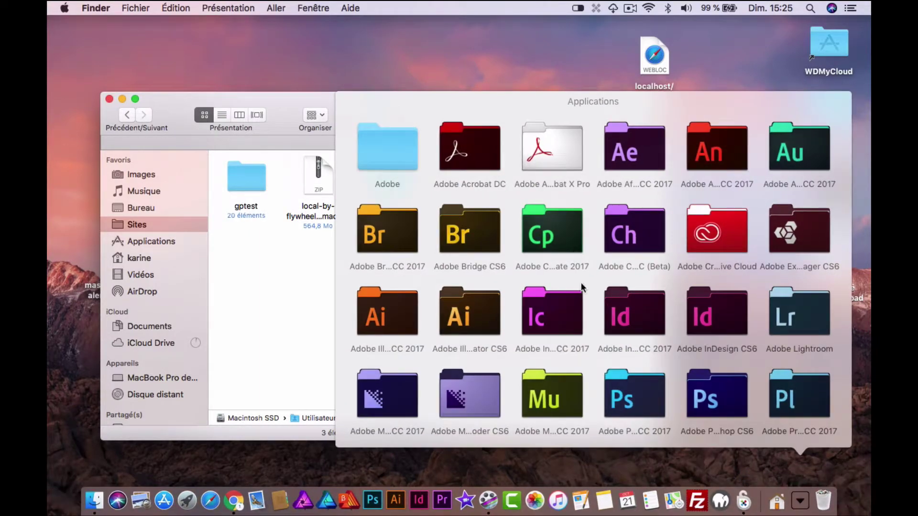
{"action": "scroll", "coordinate": [593, 297], "scroll_direction": "down", "scroll_amount": 4}
{"action": "scroll", "coordinate": [591, 290], "scroll_direction": "down", "scroll_amount": 8}
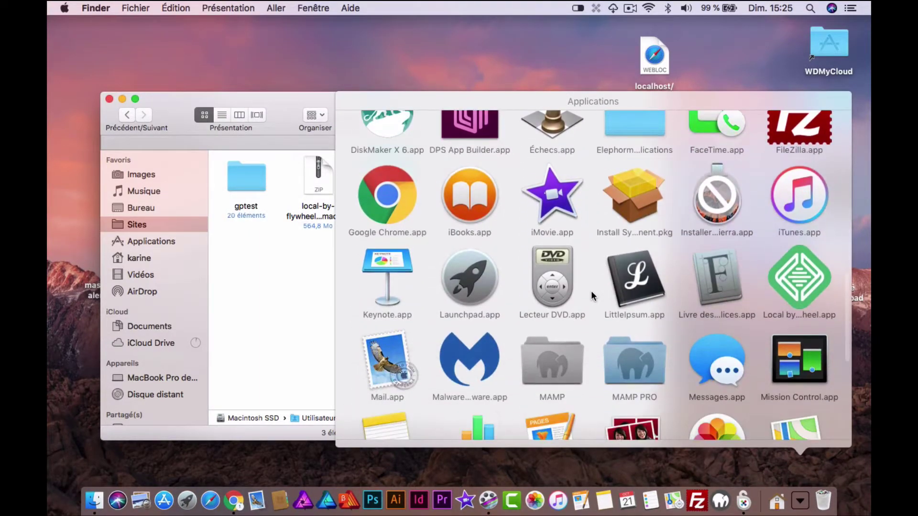
{"action": "left_click", "coordinate": [789, 276]}
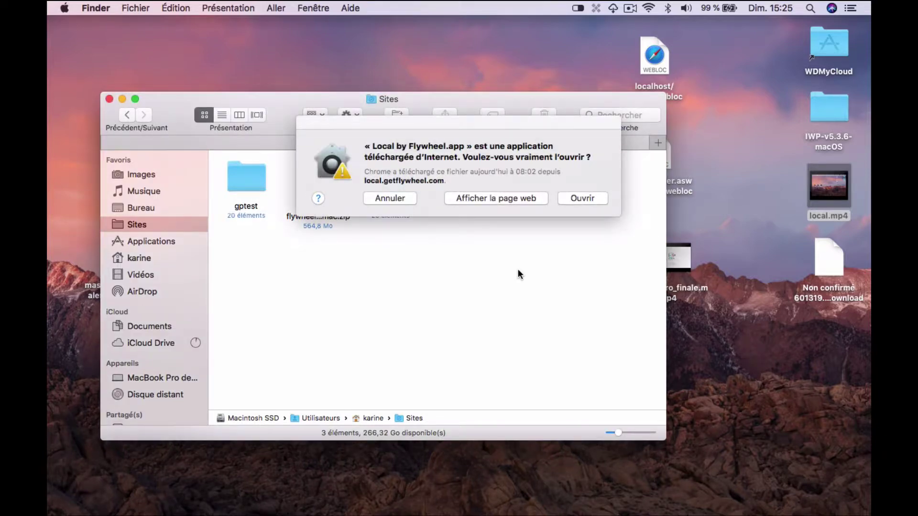
{"action": "left_click", "coordinate": [591, 193]}
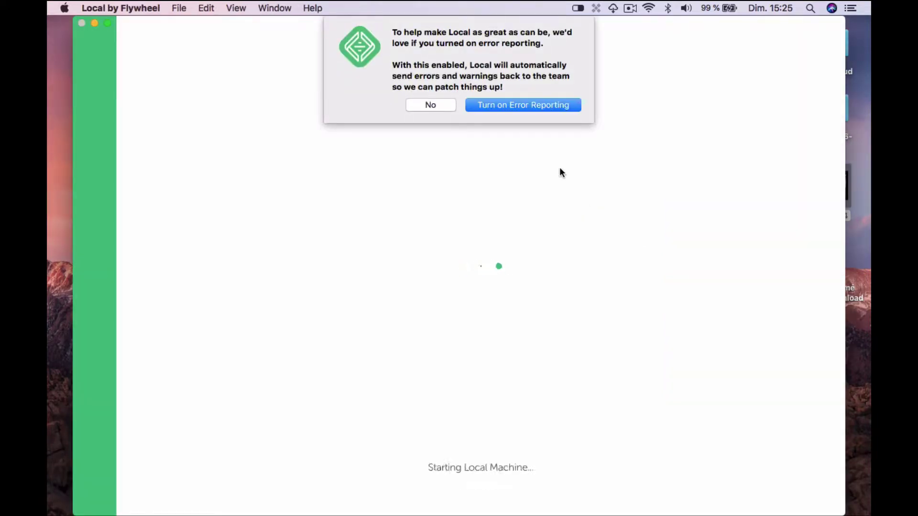
- Decline error reporting and let Local finish starting to its empty sites list
{"action": "left_click", "coordinate": [430, 105]}
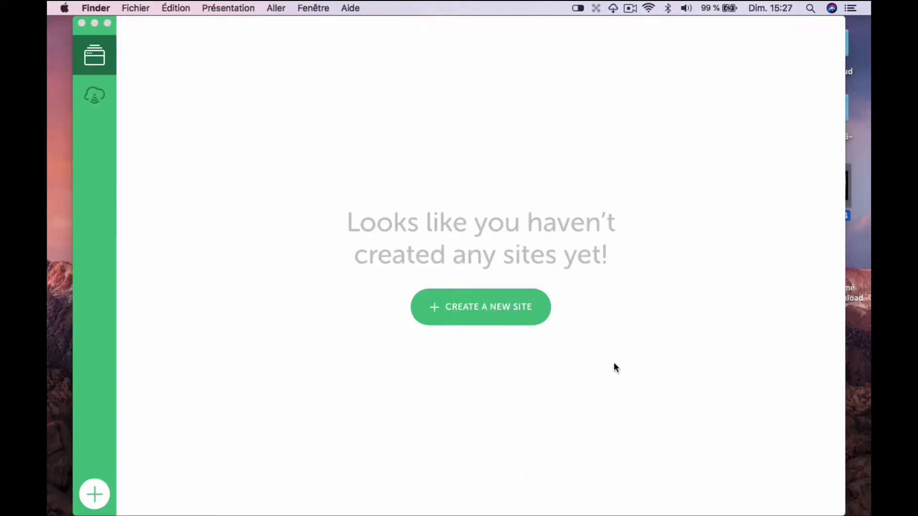
- Name the new site '#Apprendre WordPress', check domain apprendre-wordpress.local in Advanced Options, and continue
{"action": "left_click", "coordinate": [470, 308]}
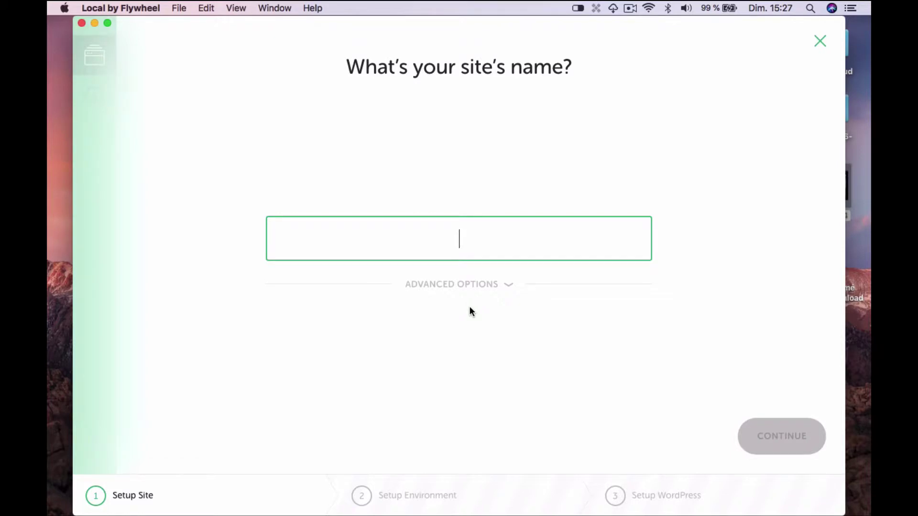
{"action": "type", "text": "#"}
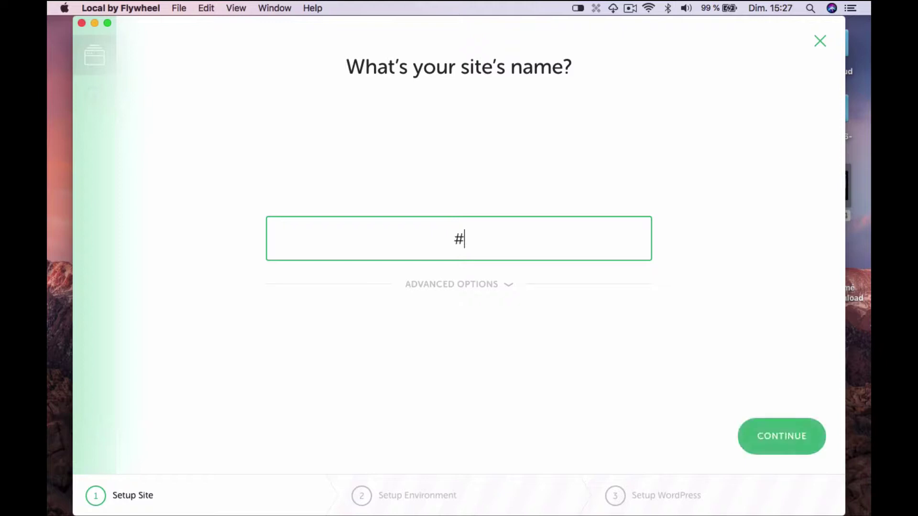
{"action": "type", "text": "Appren"}
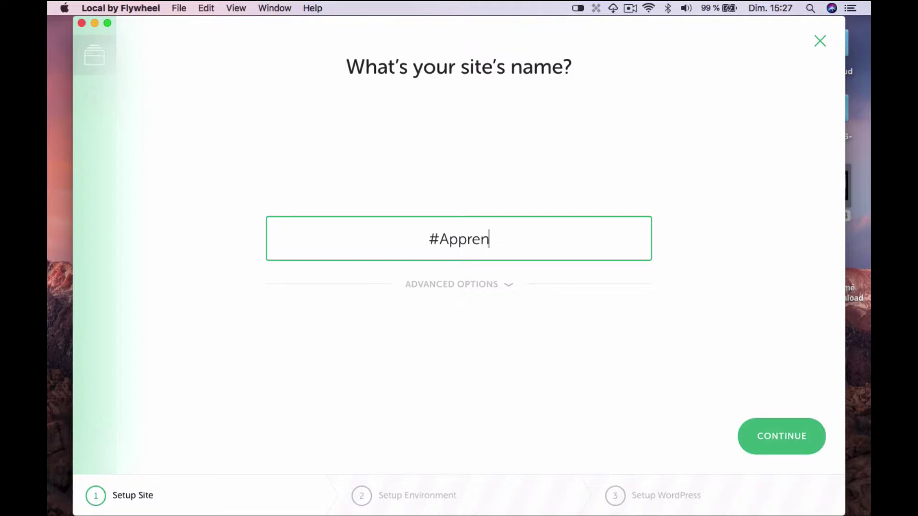
{"action": "type", "text": "dre "}
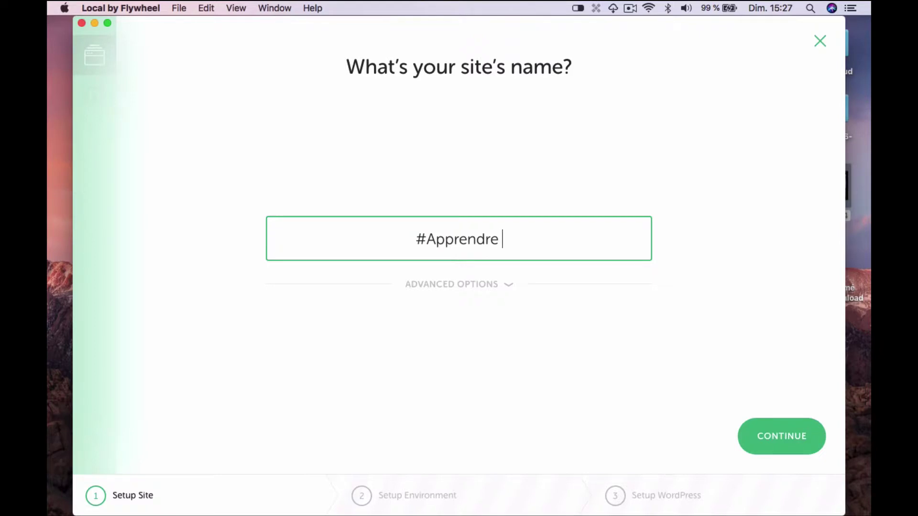
{"action": "type", "text": "Word"}
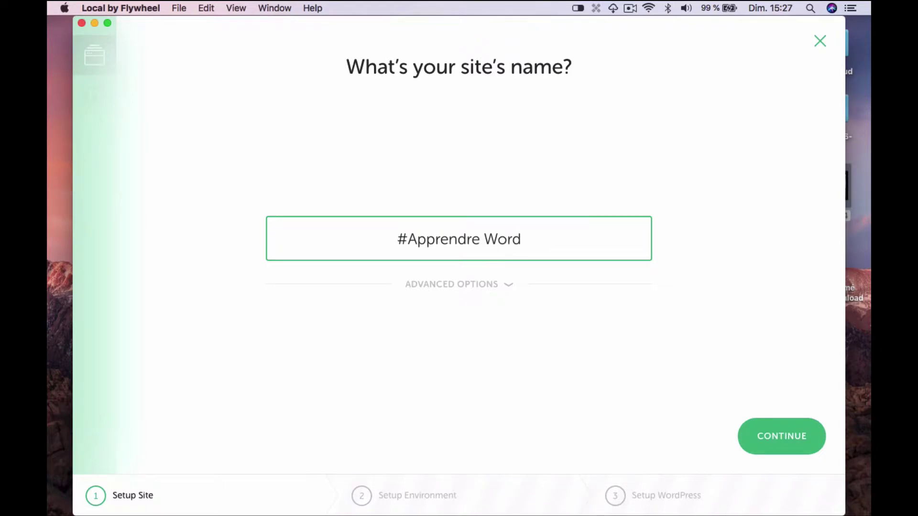
{"action": "type", "text": "Press"}
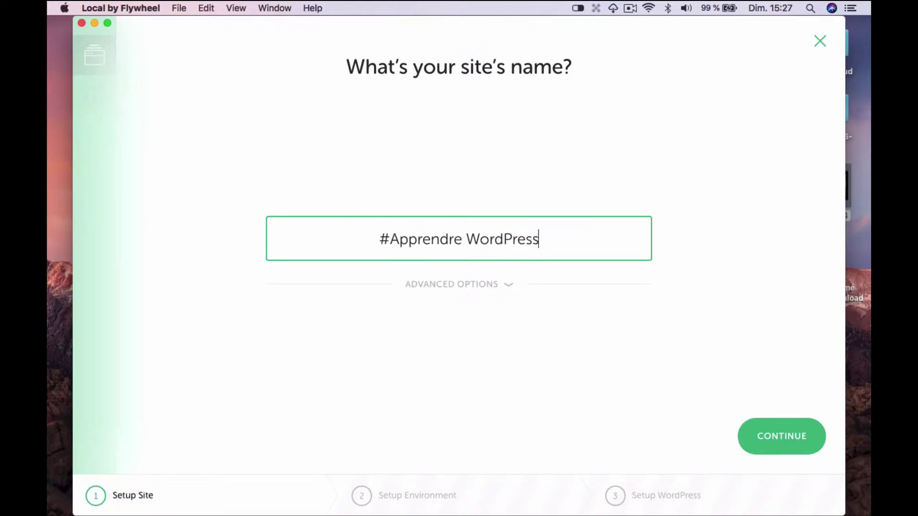
{"action": "left_click", "coordinate": [508, 286]}
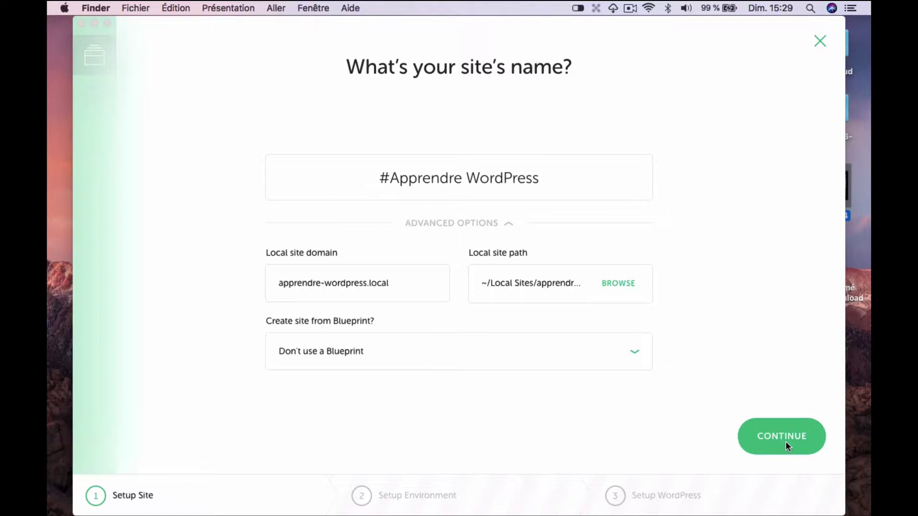
{"action": "left_click", "coordinate": [785, 440]}
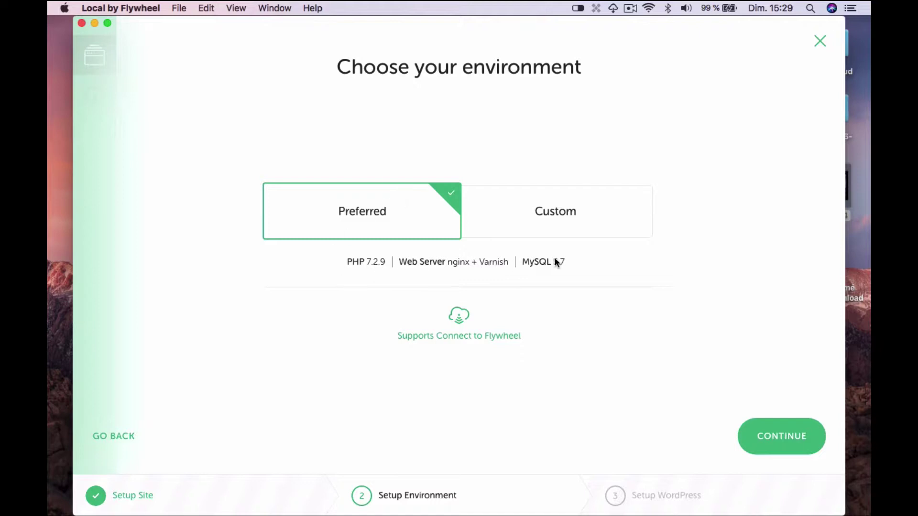
- Review the Custom PHP versions, then return to Preferred (PHP 7.2.9, MySQL 5.7) and continue
{"action": "left_click", "coordinate": [571, 206]}
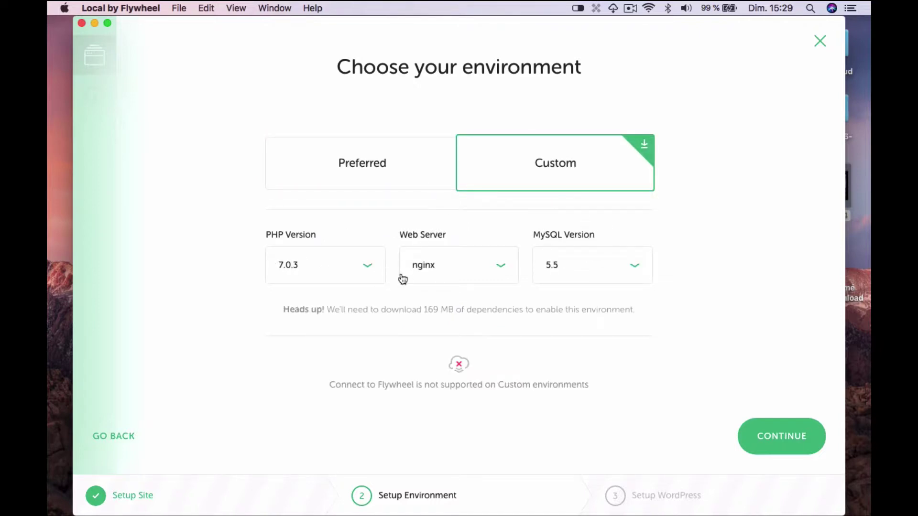
{"action": "left_click", "coordinate": [368, 268]}
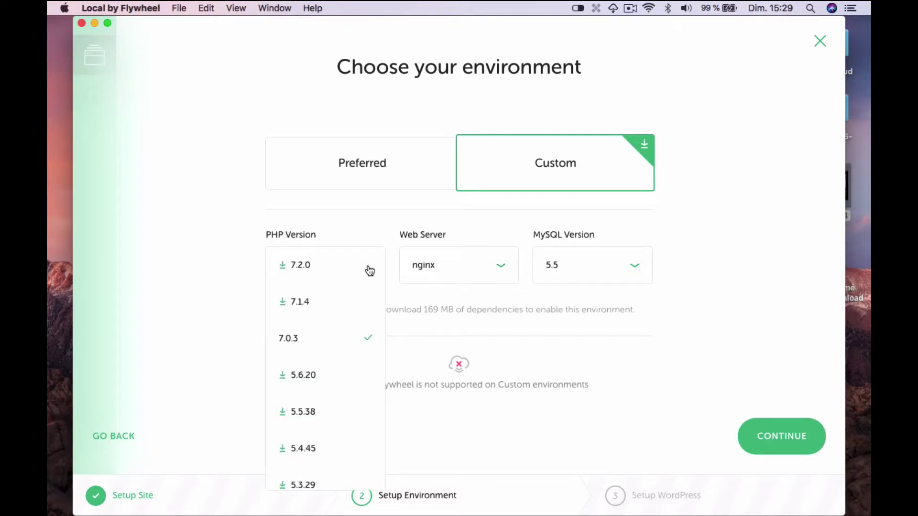
{"action": "left_click", "coordinate": [368, 338]}
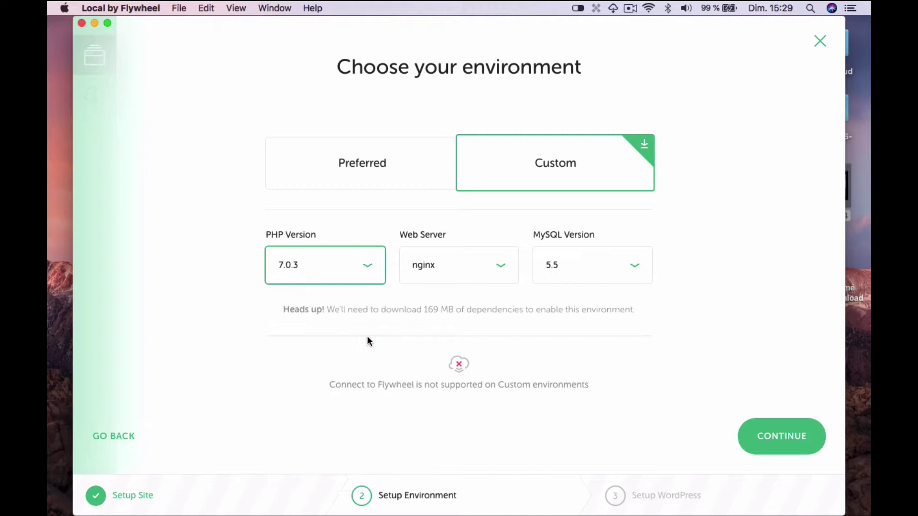
{"action": "left_click", "coordinate": [349, 183]}
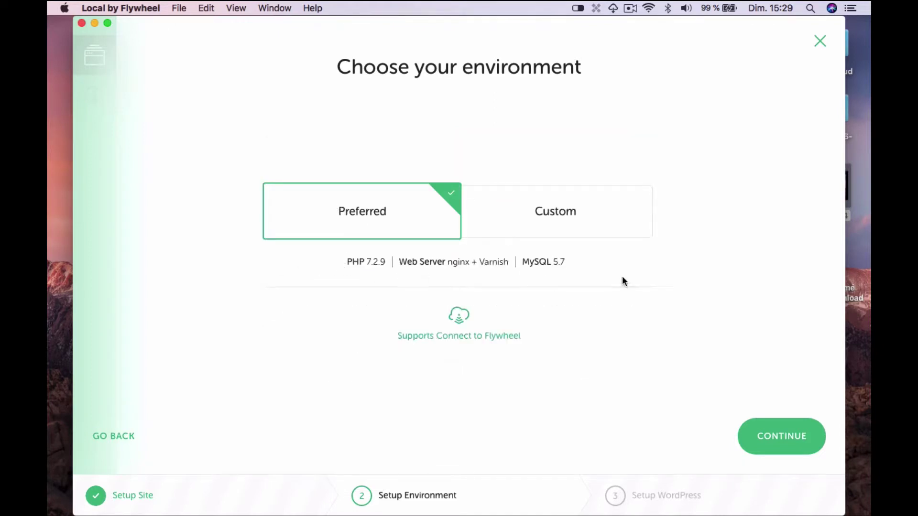
{"action": "left_click", "coordinate": [773, 437]}
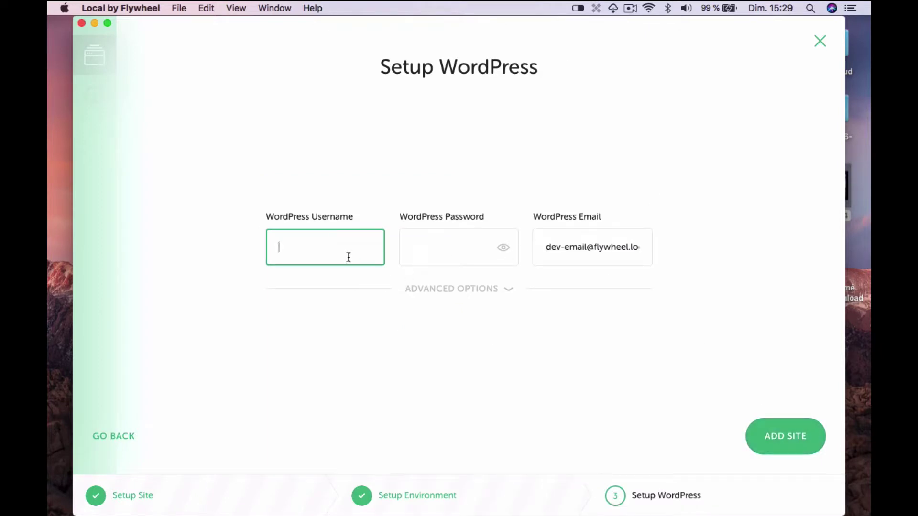
- Set WordPress username 'admin' and a password, leave multisite at No, and add the site
{"action": "type", "text": "admin"}
{"action": "left_click", "coordinate": [444, 253]}
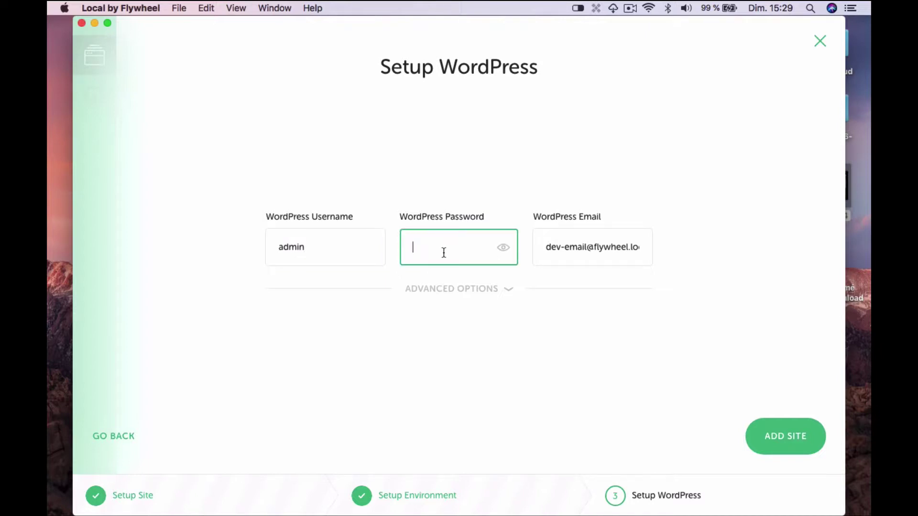
{"action": "type", "text": "•••••"}
{"action": "left_click", "coordinate": [509, 292]}
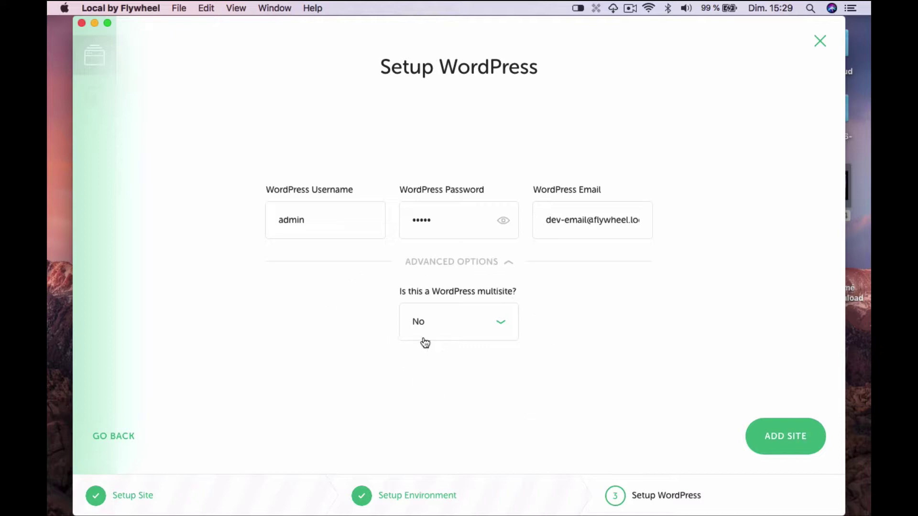
{"action": "left_click", "coordinate": [790, 440]}
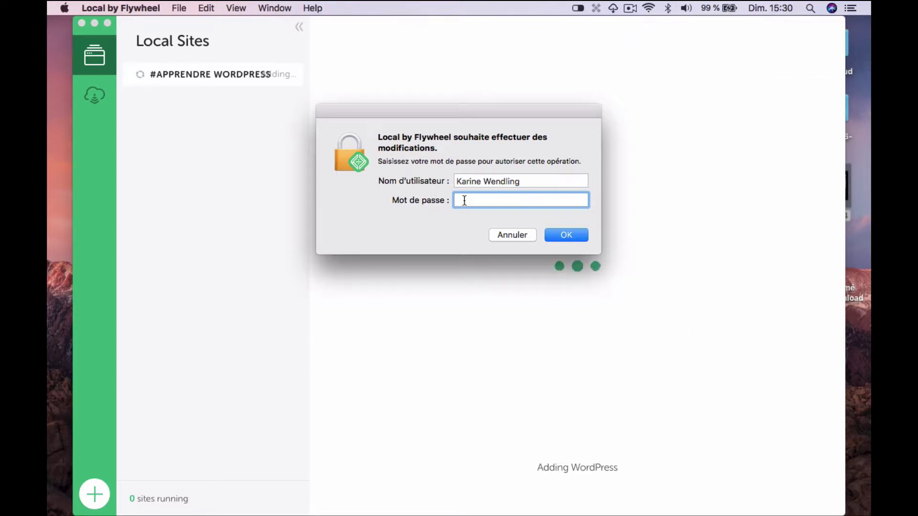
- Enter the macOS account password to authorise the /etc/hosts change
{"action": "type", "text": "•••••••••"}
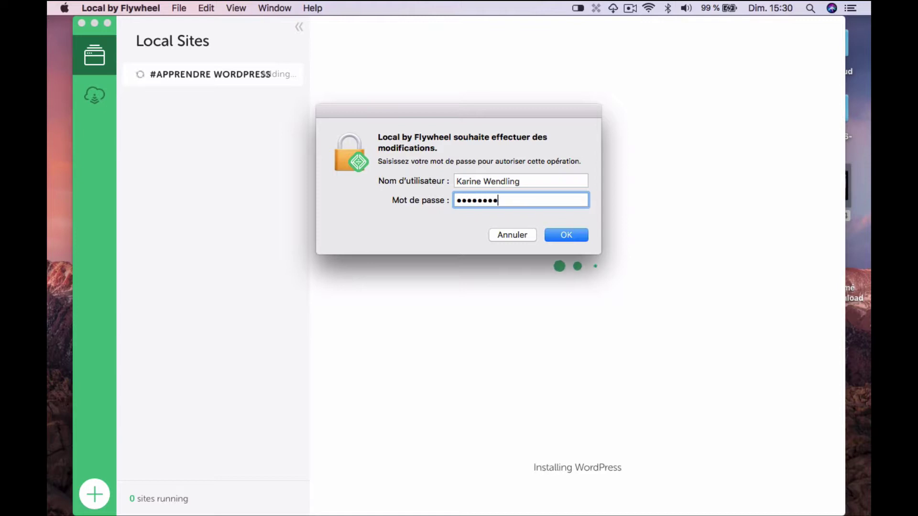
{"action": "type", "text": "•••"}
{"action": "left_click", "coordinate": [562, 235]}
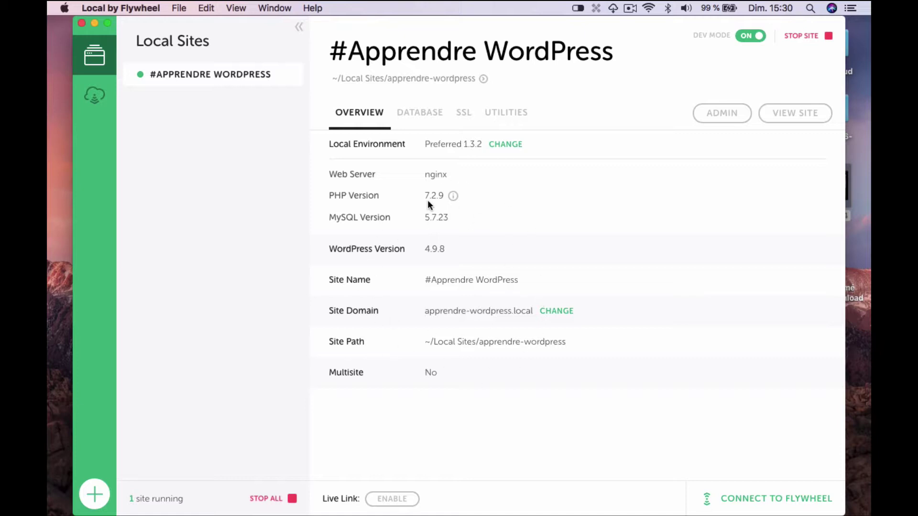
- Check the site's database connection details, then its SSL certificate apprendre-wordpress.local.crt
{"action": "left_click", "coordinate": [423, 119]}
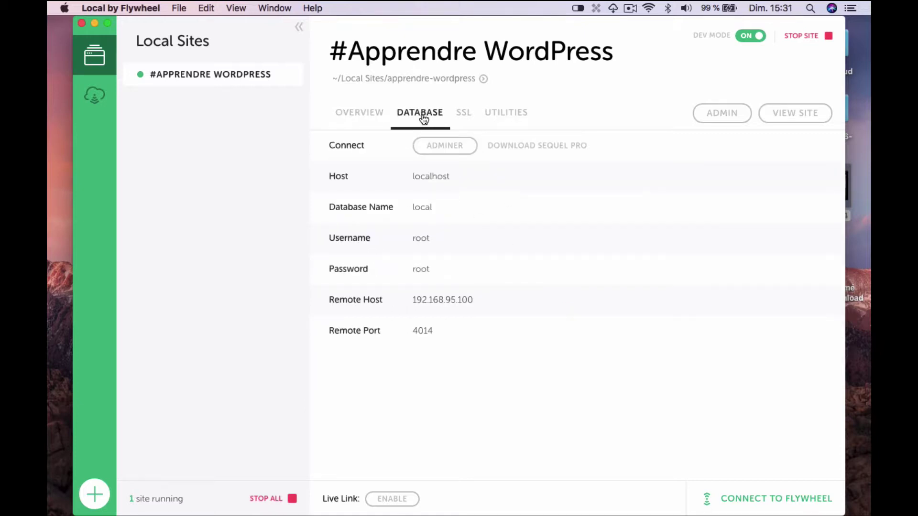
{"action": "left_click", "coordinate": [464, 118]}
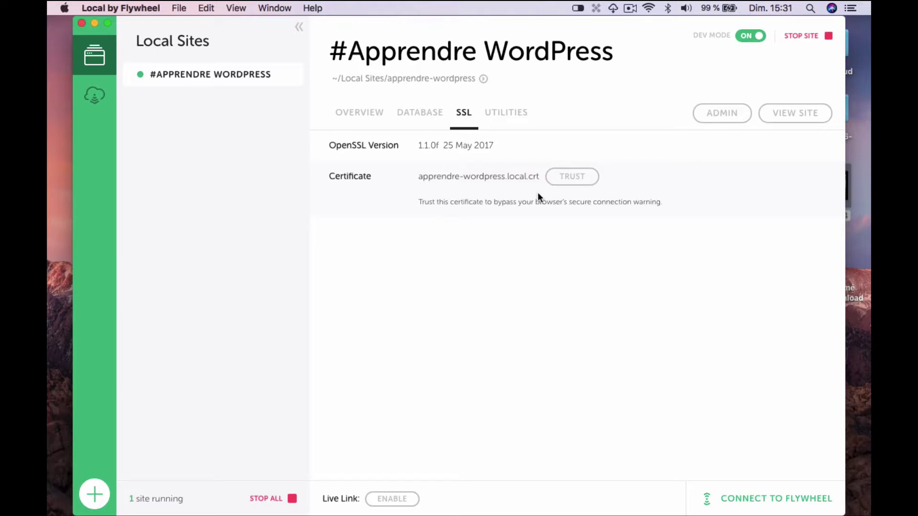
- Trust the site's local SSL certificate, turn off development mode, and open wp-admin in Safari
{"action": "left_click", "coordinate": [574, 179]}
{"action": "left_click", "coordinate": [720, 116]}
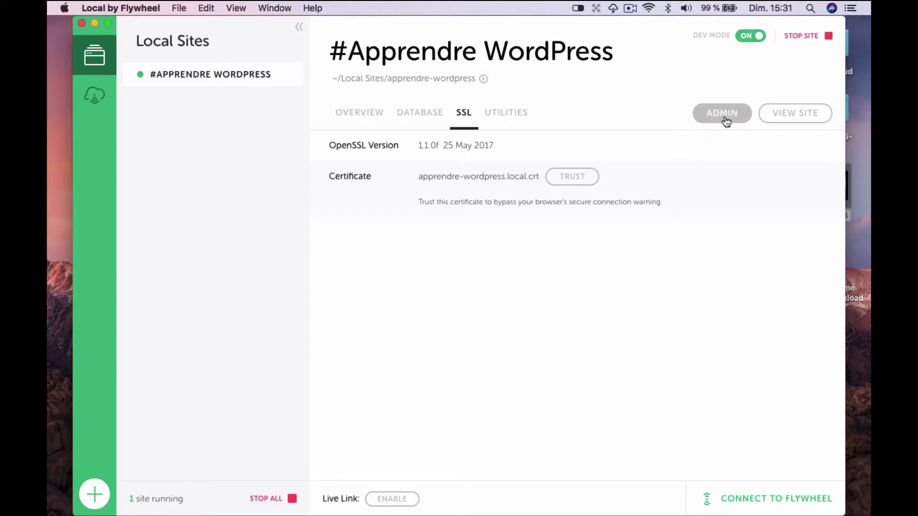
{"action": "left_click", "coordinate": [745, 43]}
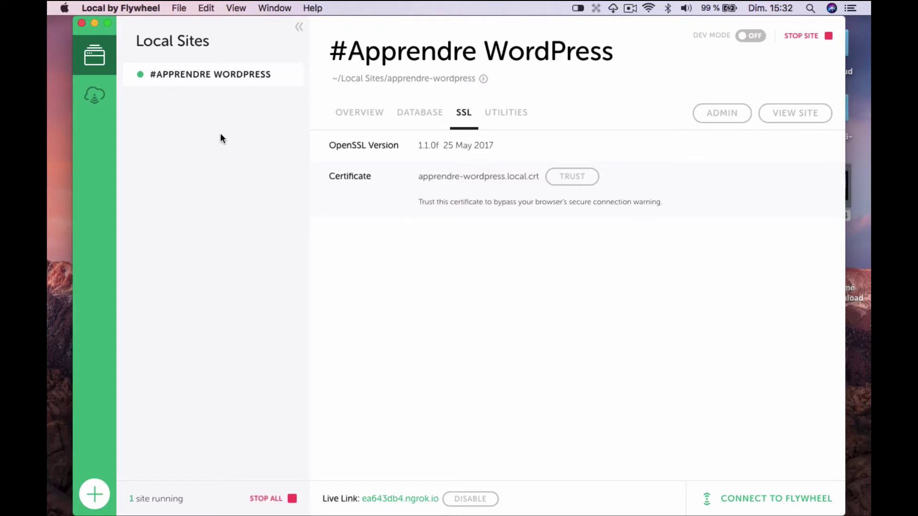
{"action": "left_click", "coordinate": [723, 113]}
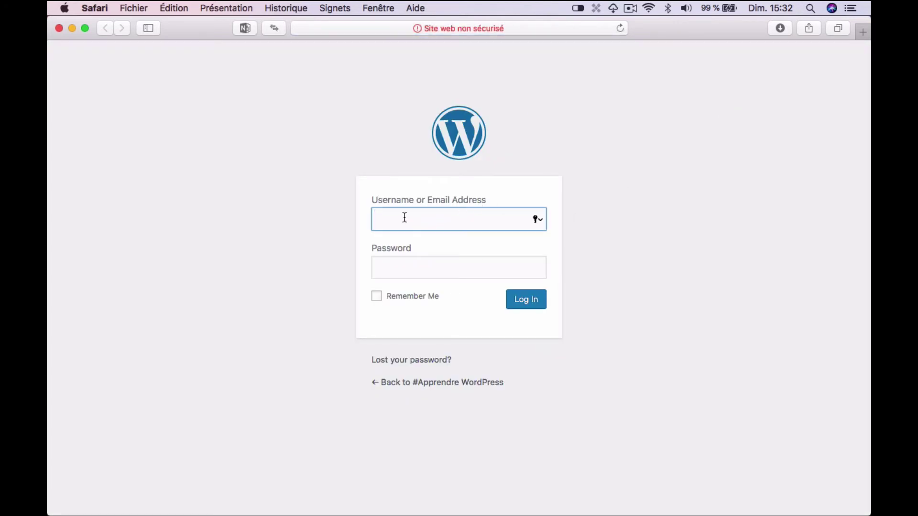
- Log in as admin with the account password, choose 'Décider plus tard' on saving it, and scroll the Dashboard
{"action": "type", "text": "admin"}
{"action": "key", "text": "Tab"}
{"action": "type", "text": "•••••"}
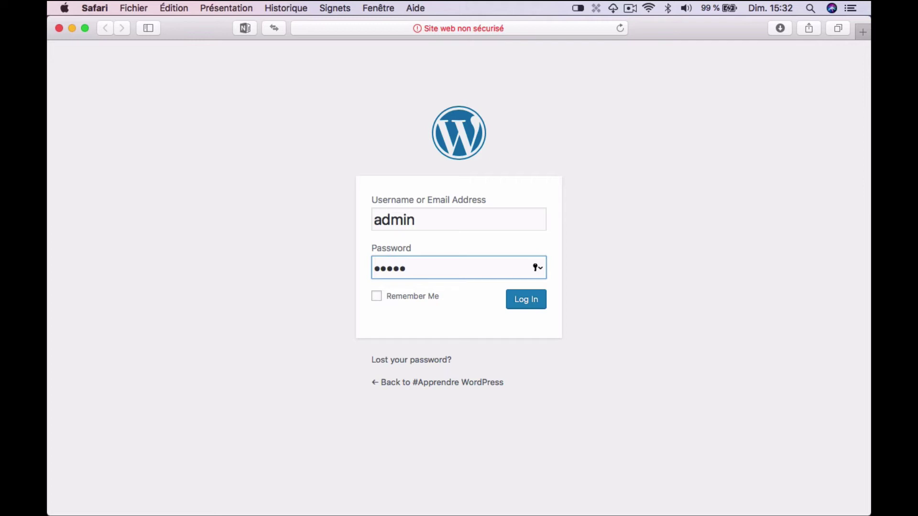
{"action": "left_click", "coordinate": [530, 303]}
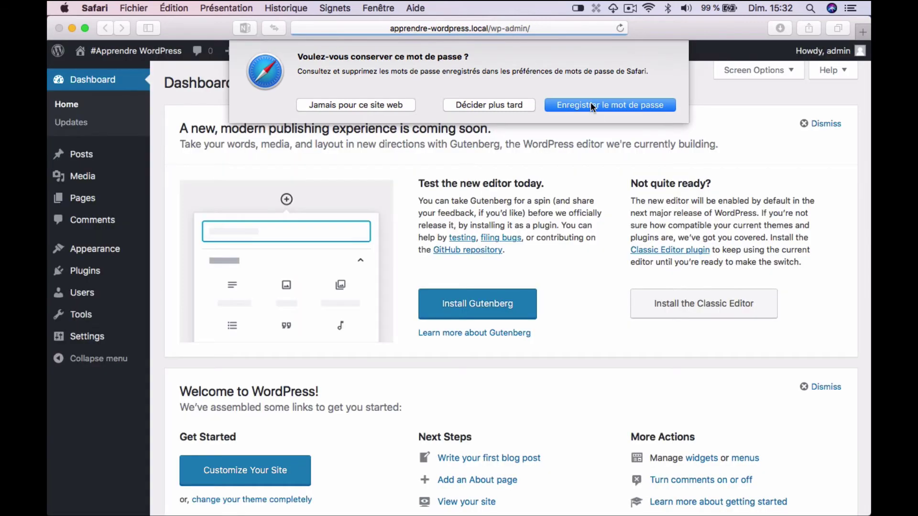
{"action": "left_click", "coordinate": [491, 104]}
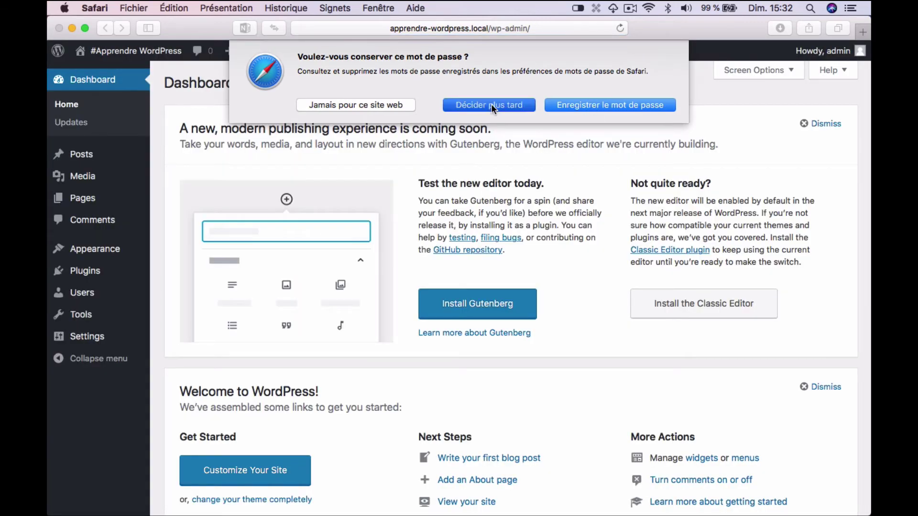
{"action": "scroll", "coordinate": [313, 192], "scroll_direction": "down", "scroll_amount": 10}
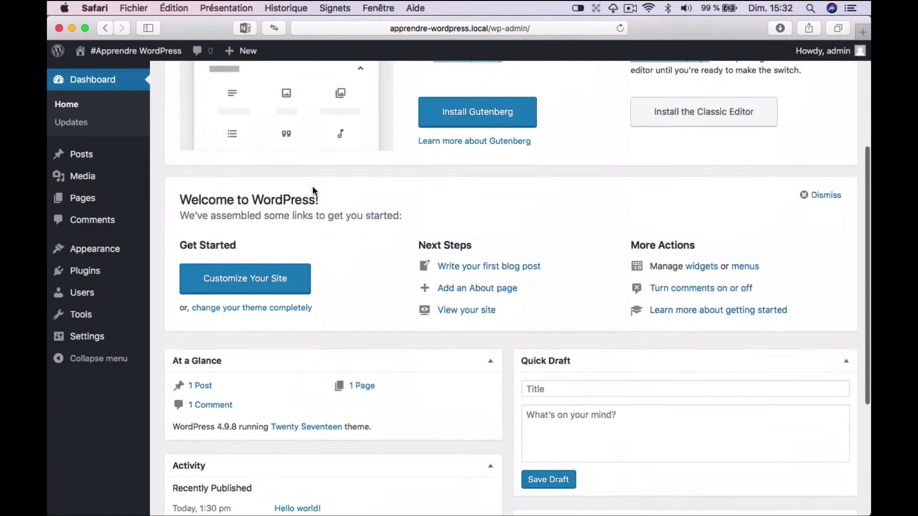
{"action": "scroll", "coordinate": [313, 187], "scroll_direction": "up", "scroll_amount": 10}
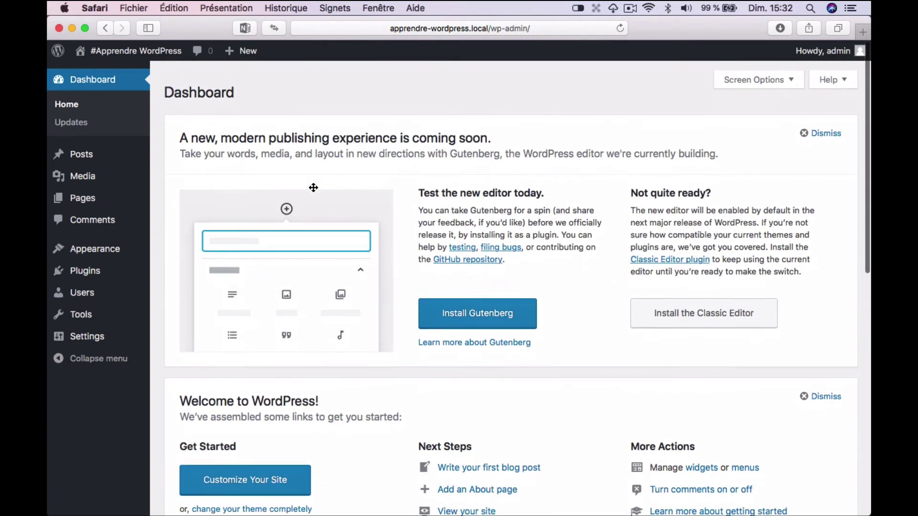
{"action": "left_click", "coordinate": [131, 51]}
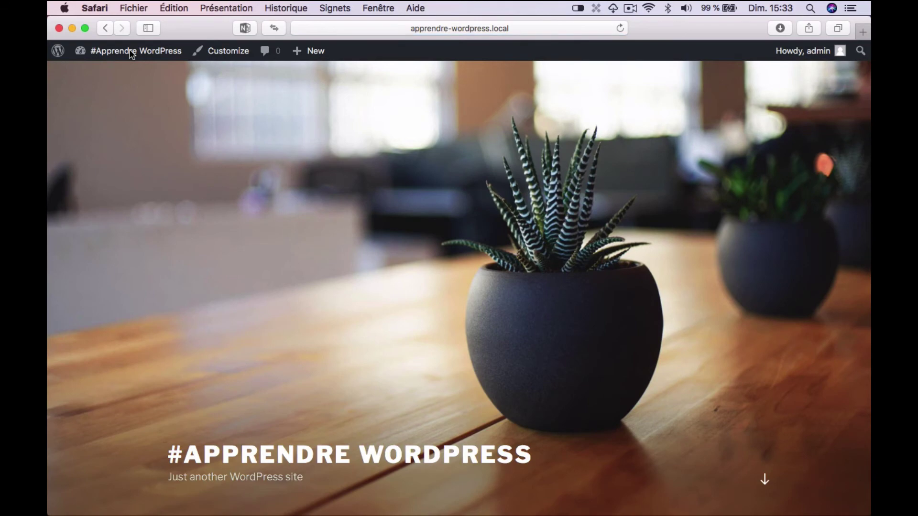
{"action": "scroll", "coordinate": [626, 334], "scroll_direction": "down", "scroll_amount": 5}
{"action": "scroll", "coordinate": [626, 333], "scroll_direction": "down", "scroll_amount": 10}
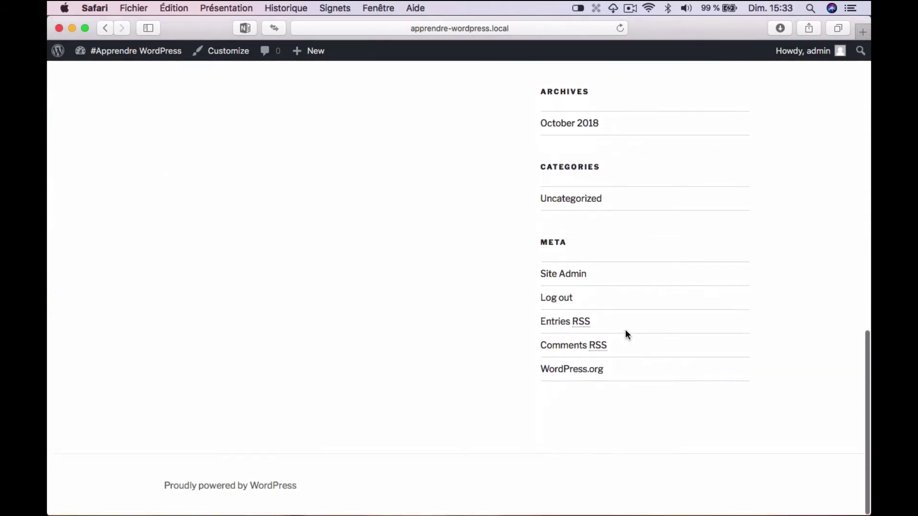
{"action": "scroll", "coordinate": [373, 356], "scroll_direction": "up", "scroll_amount": 15}
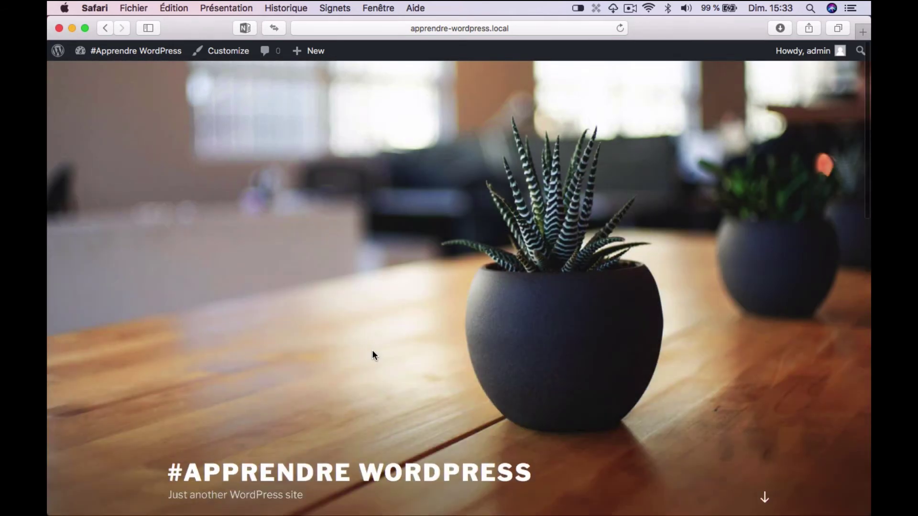
{"action": "scroll", "coordinate": [559, 350], "scroll_direction": "down", "scroll_amount": 5}
{"action": "scroll", "coordinate": [560, 350], "scroll_direction": "up", "scroll_amount": 5}
{"action": "mouse_move", "coordinate": [110, 61]}
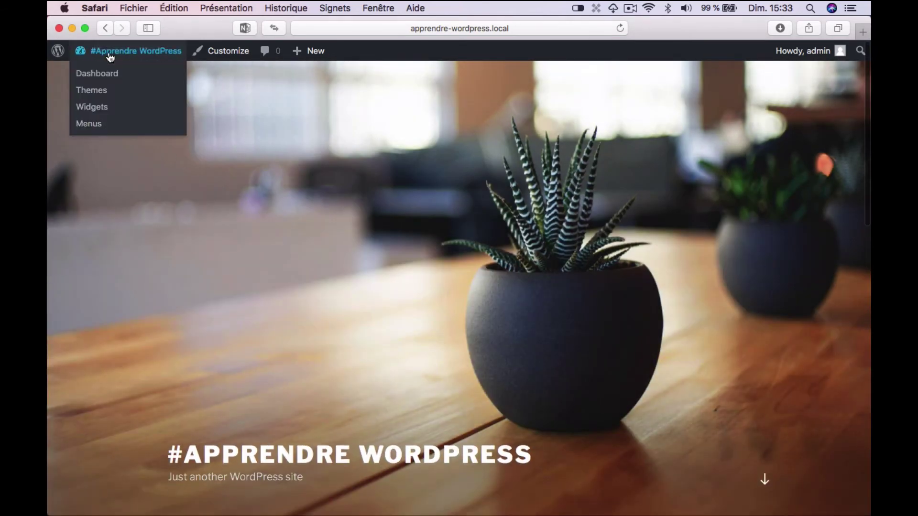
{"action": "left_click", "coordinate": [91, 75]}
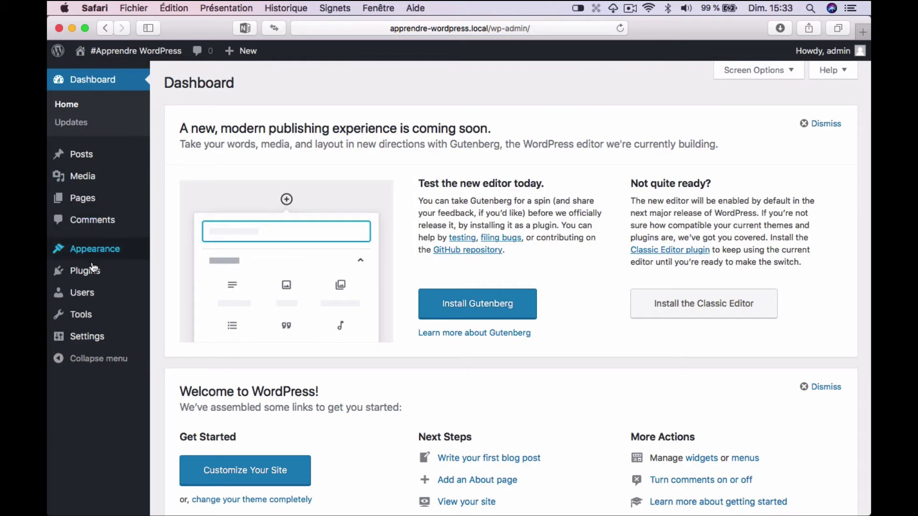
- In General settings set Site Language to Français, save, and open the Permaliens page
{"action": "mouse_move", "coordinate": [88, 339]}
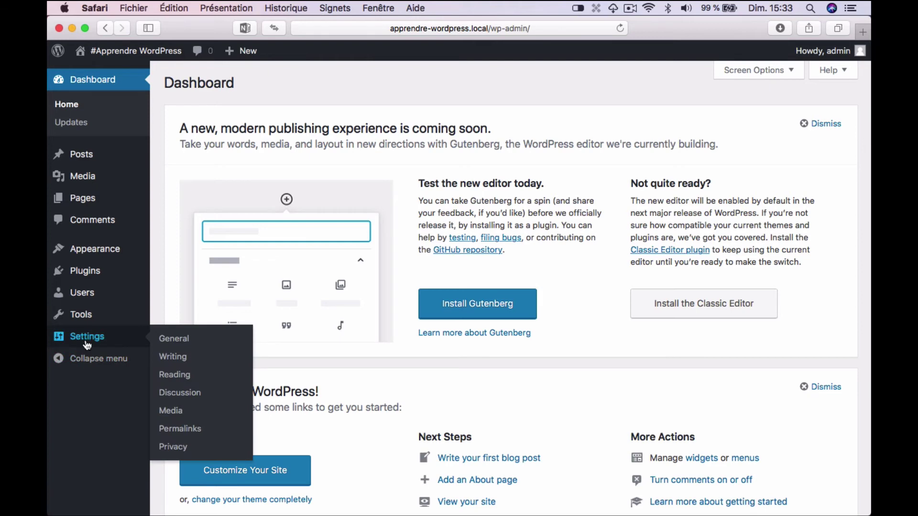
{"action": "left_click", "coordinate": [175, 340]}
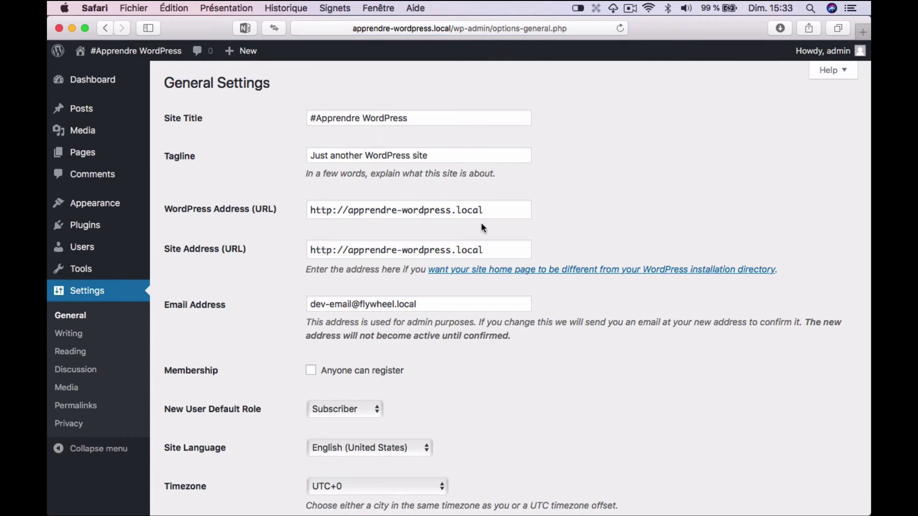
{"action": "scroll", "coordinate": [535, 389], "scroll_direction": "down", "scroll_amount": 5}
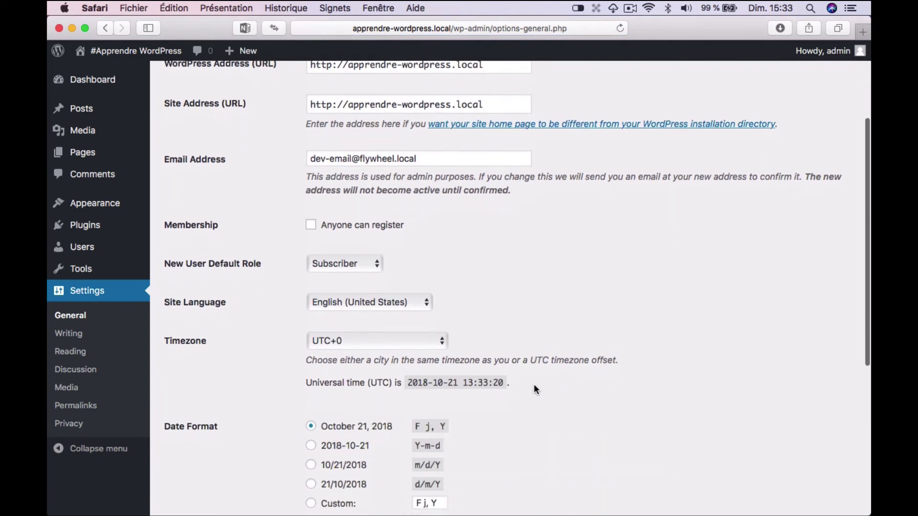
{"action": "left_click", "coordinate": [425, 289]}
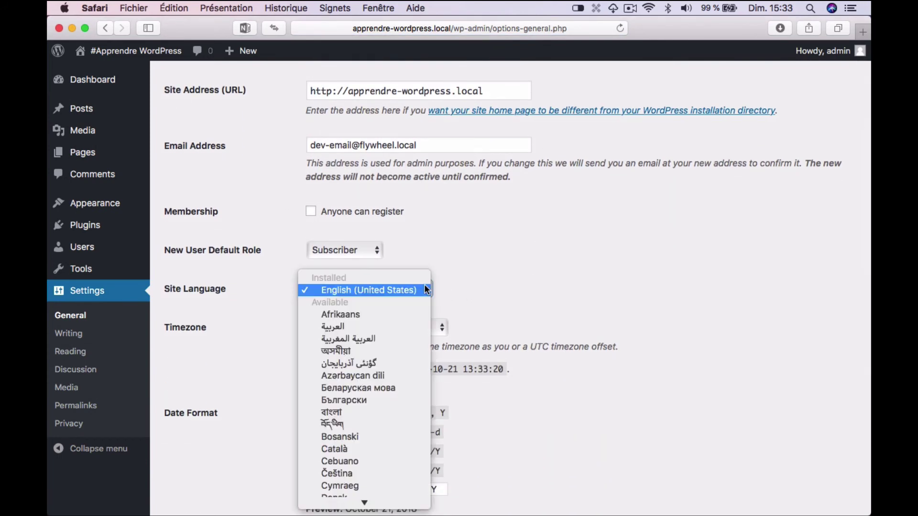
{"action": "mouse_move", "coordinate": [363, 505]}
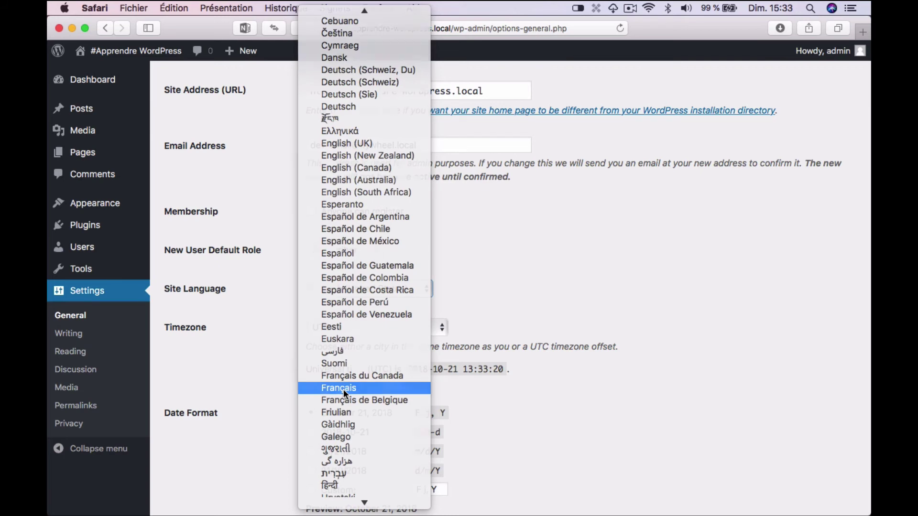
{"action": "left_click", "coordinate": [343, 389]}
{"action": "scroll", "coordinate": [255, 417], "scroll_direction": "down", "scroll_amount": 3}
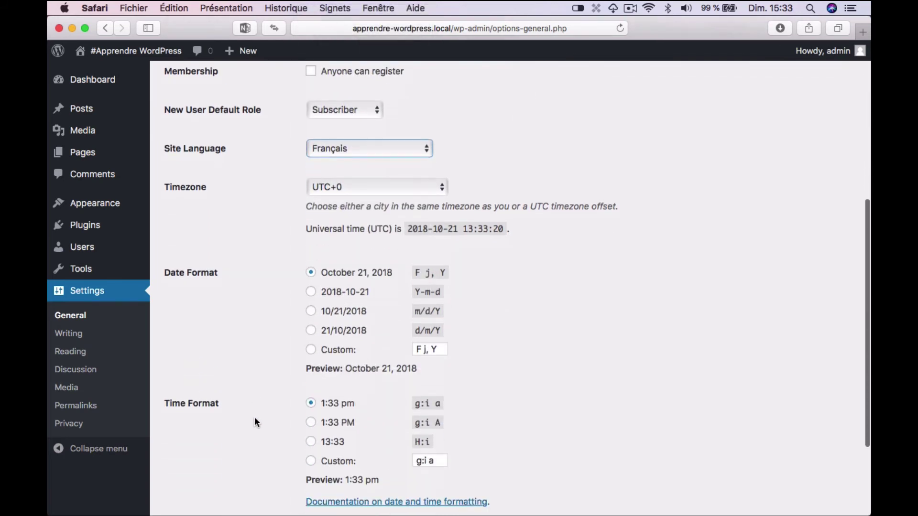
{"action": "scroll", "coordinate": [242, 424], "scroll_direction": "down", "scroll_amount": 3}
{"action": "left_click", "coordinate": [197, 452]}
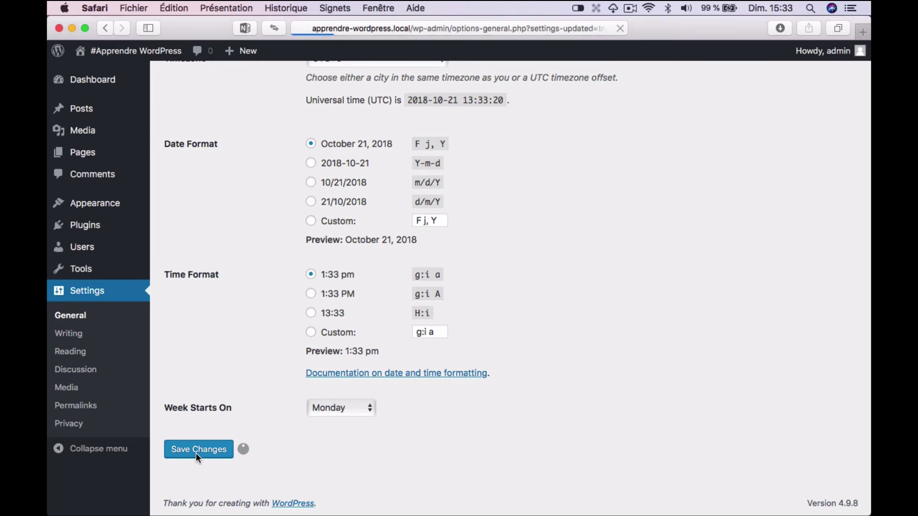
{"action": "left_click", "coordinate": [80, 406]}
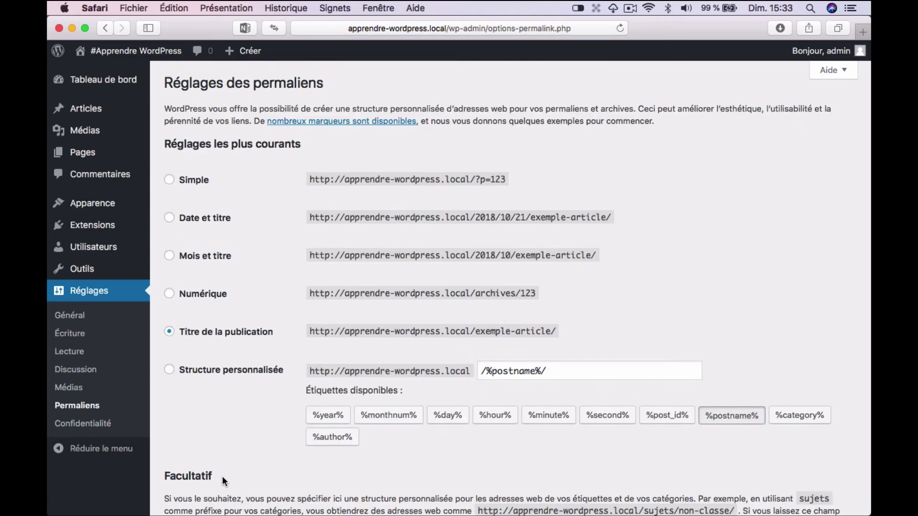
- Save the 'Titre de la publication' permalinks and scroll the public homepage with its Hello world post
{"action": "scroll", "coordinate": [222, 475], "scroll_direction": "down", "scroll_amount": 10}
{"action": "left_click", "coordinate": [198, 424]}
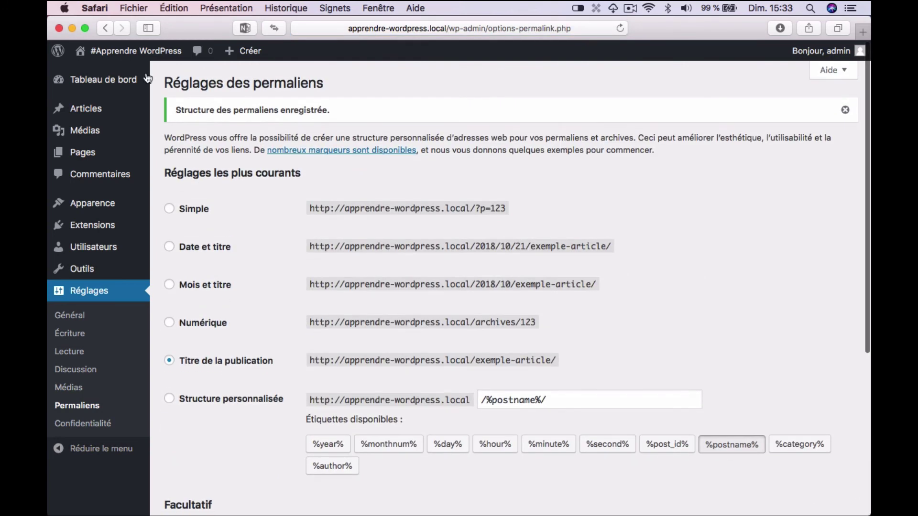
{"action": "left_click", "coordinate": [128, 51]}
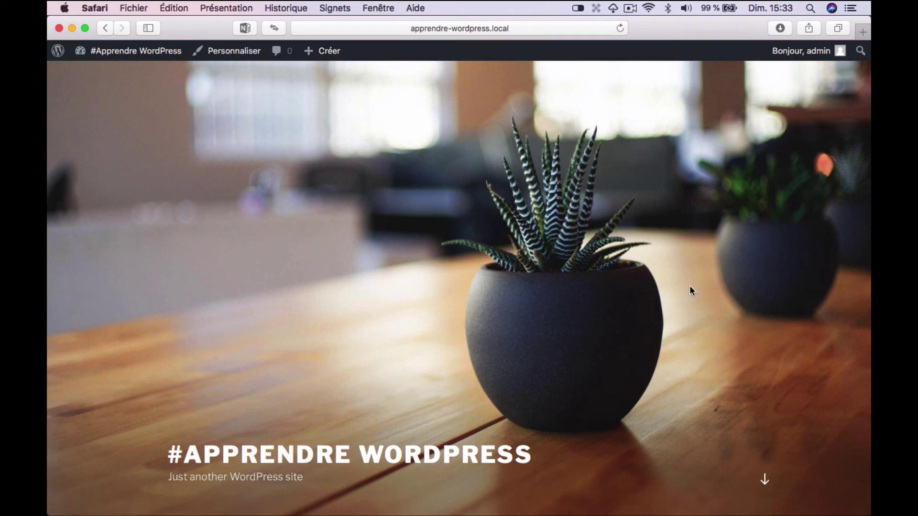
{"action": "scroll", "coordinate": [690, 287], "scroll_direction": "down", "scroll_amount": 3}
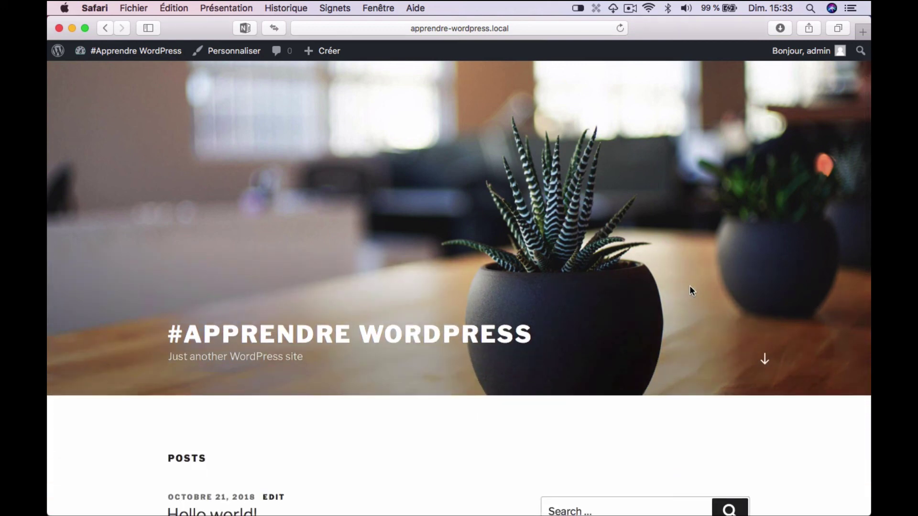
{"action": "scroll", "coordinate": [689, 286], "scroll_direction": "down", "scroll_amount": 5}
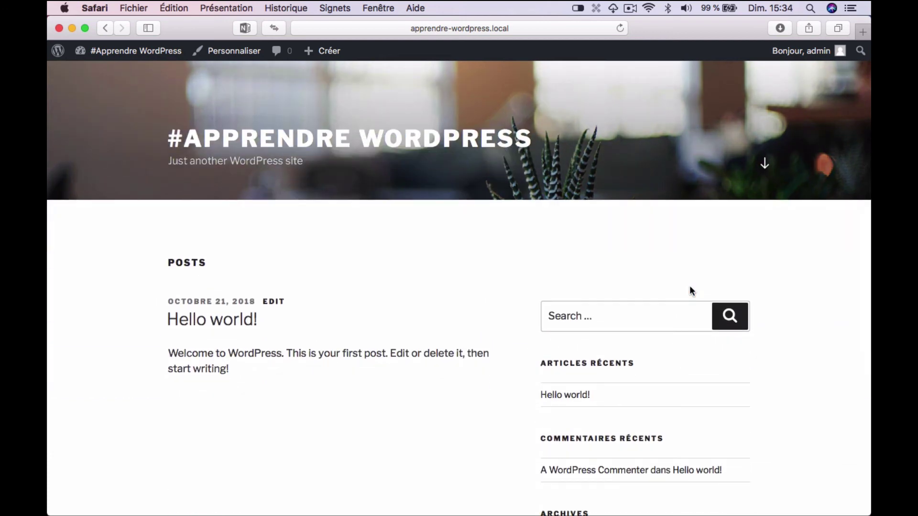